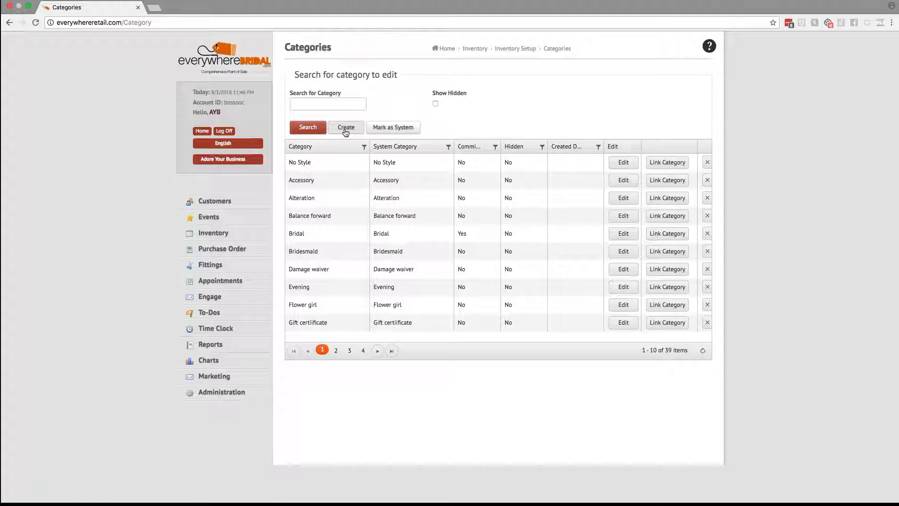
Add a Ballgown sub-category to the Bridal category and save it
{"action": "left_click", "coordinate": [619, 235]}
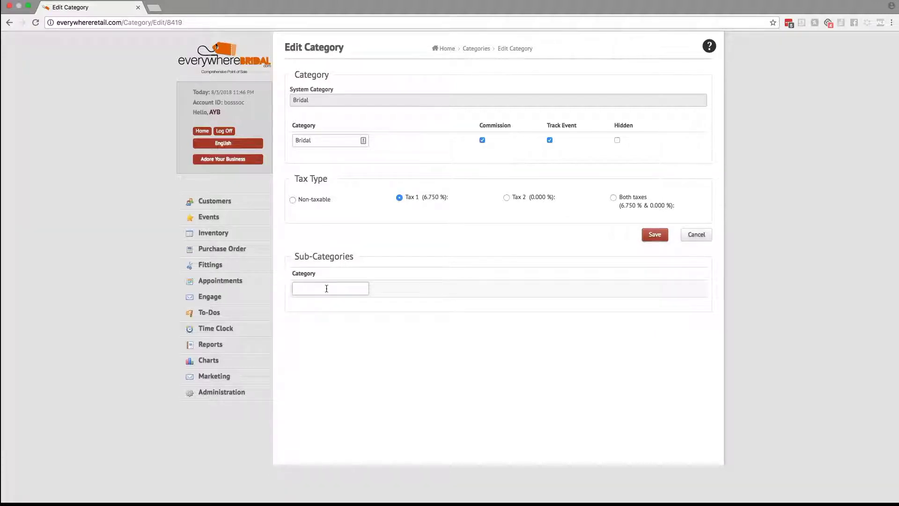
{"action": "type", "text": "Ballgown"}
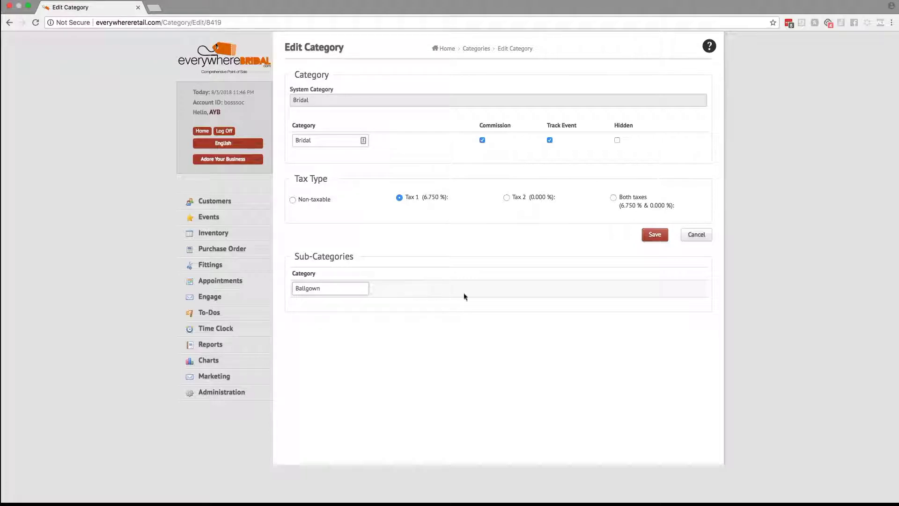
{"action": "left_click", "coordinate": [651, 238]}
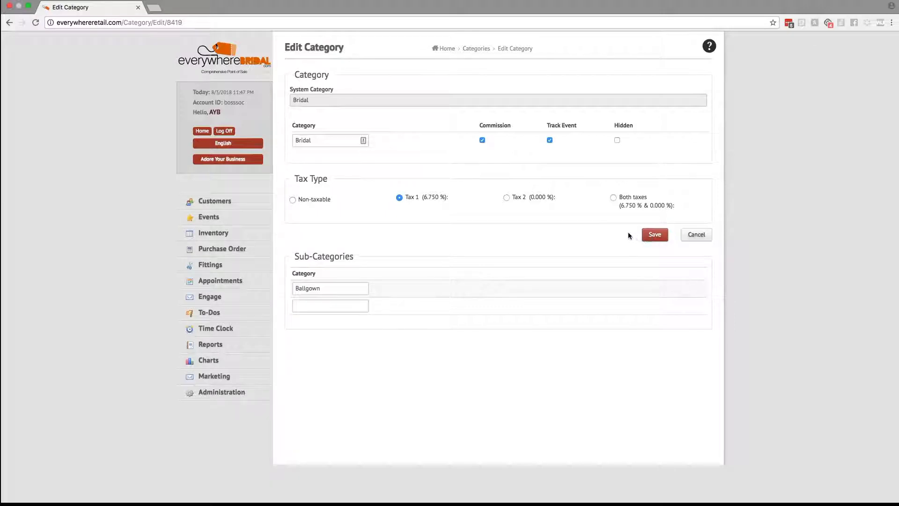
Search the inventory setup vendors for Maggie, view the Maggie Sottero vendor with code MS, and leave it without saving
{"action": "left_click", "coordinate": [214, 234]}
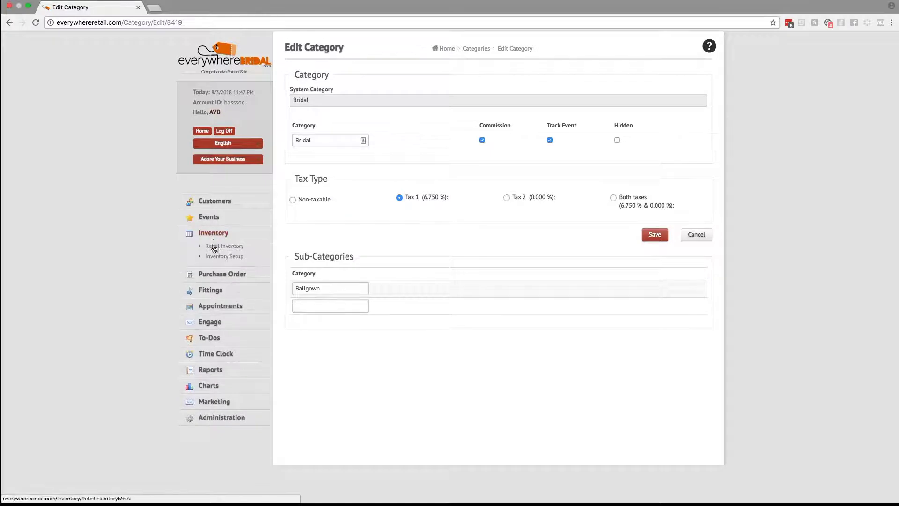
{"action": "left_click", "coordinate": [215, 256]}
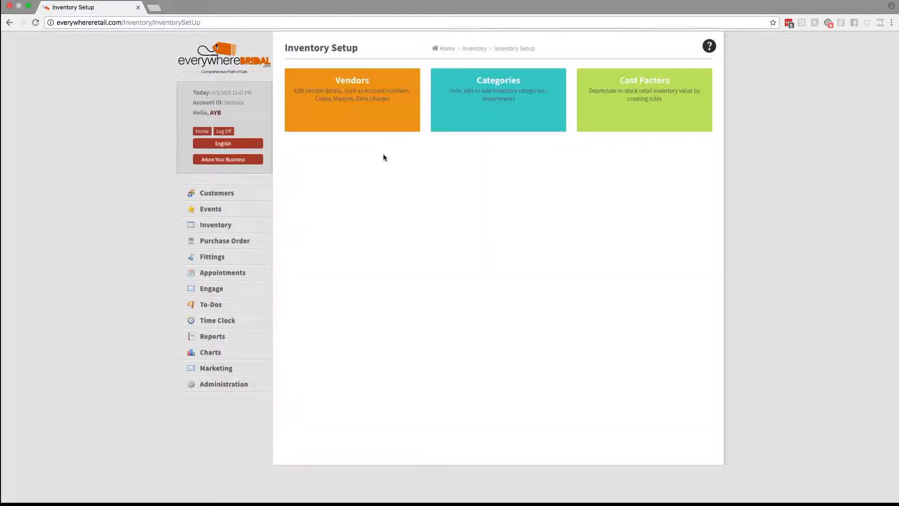
{"action": "left_click", "coordinate": [350, 108]}
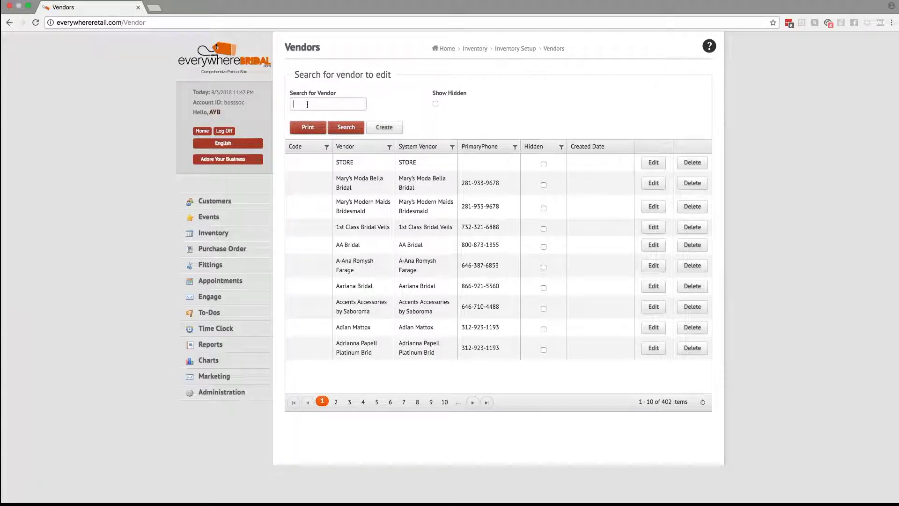
{"action": "type", "text": "Maggie"}
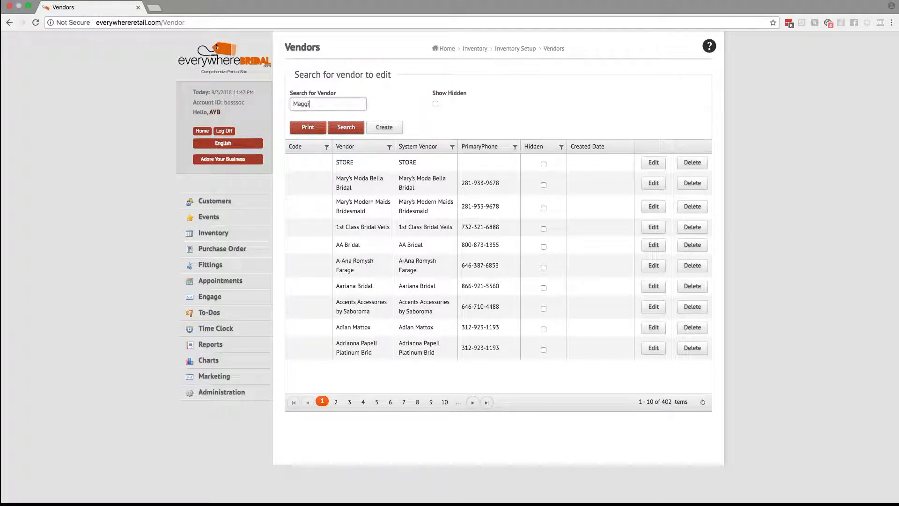
{"action": "left_click", "coordinate": [346, 127]}
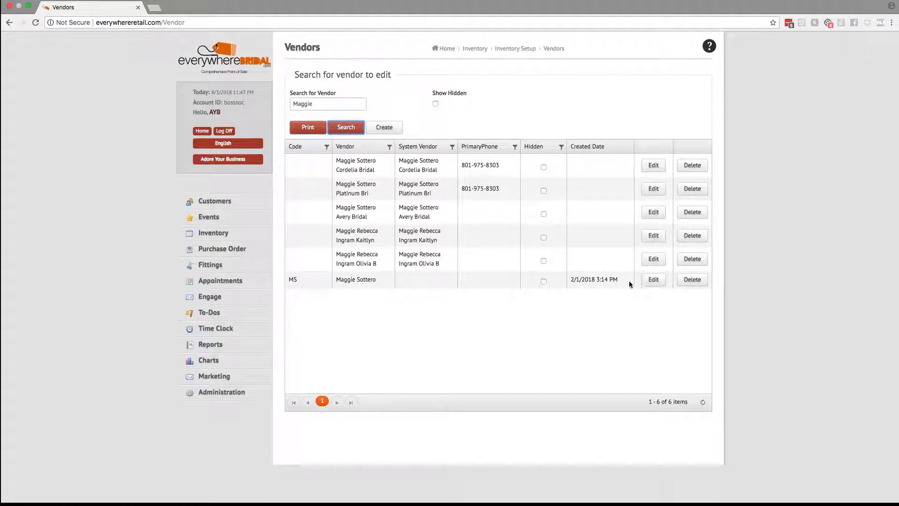
{"action": "left_click", "coordinate": [651, 285]}
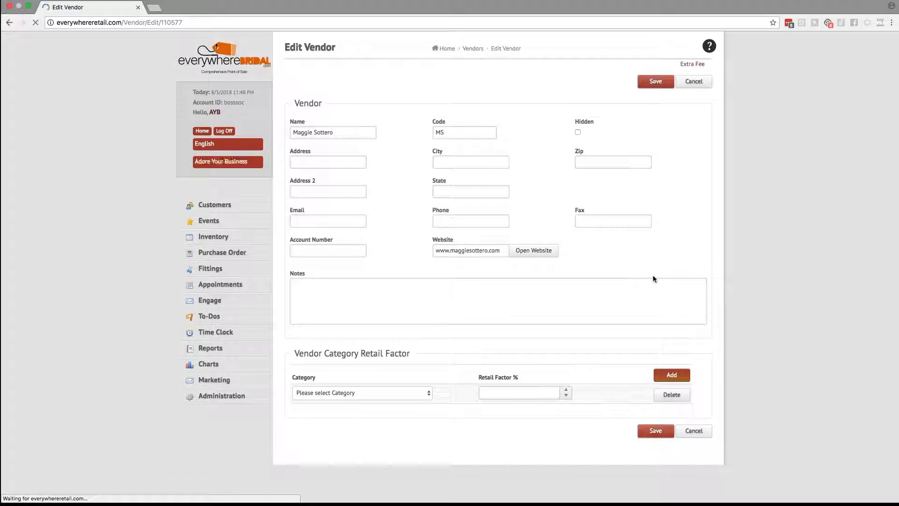
{"action": "left_click", "coordinate": [694, 82]}
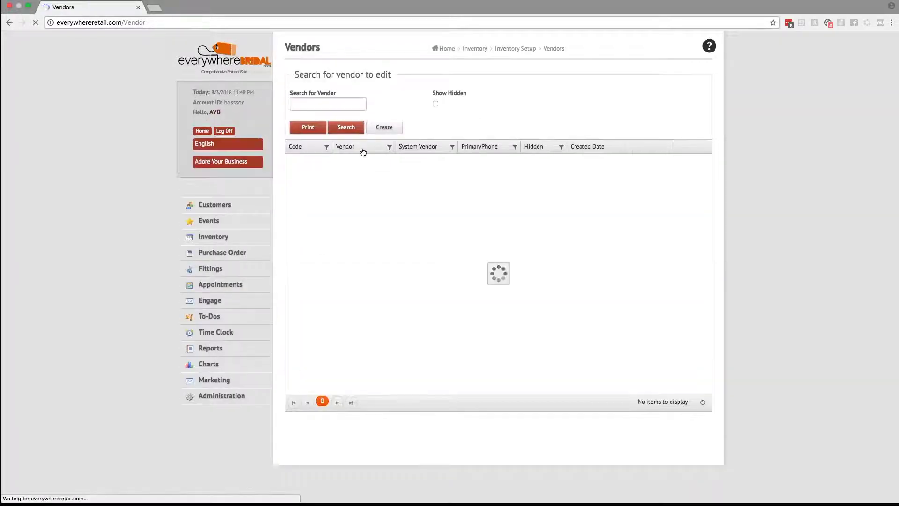
Create a new vendor named Allure and save it
{"action": "left_click", "coordinate": [381, 130]}
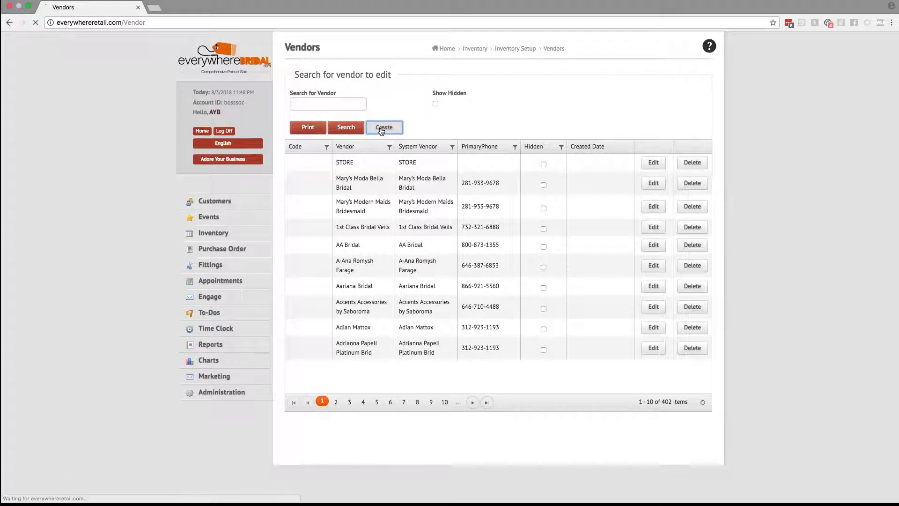
{"action": "left_click", "coordinate": [321, 123]}
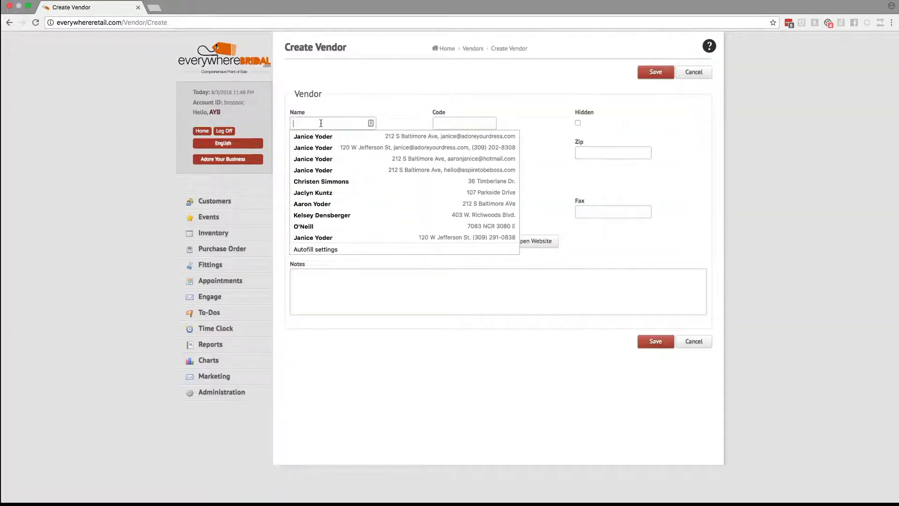
{"action": "type", "text": "Allure"}
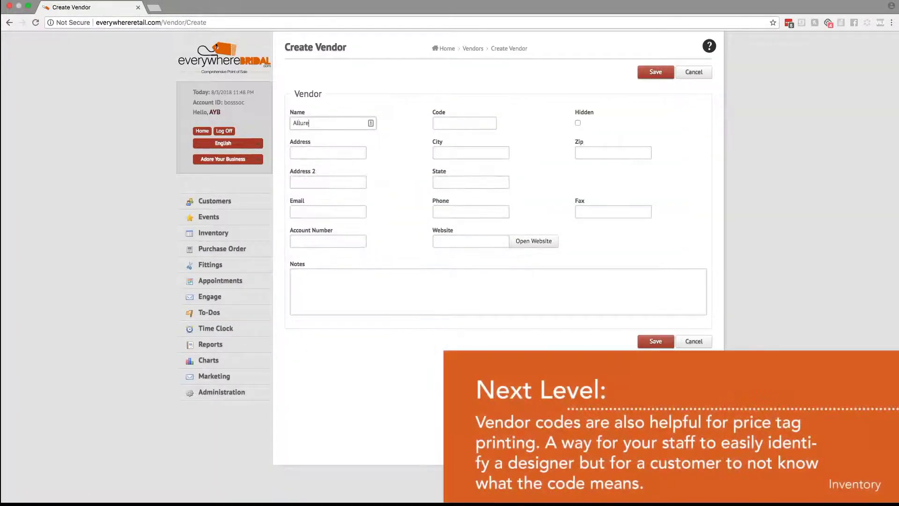
{"action": "key", "text": "Tab"}
{"action": "left_click", "coordinate": [651, 342]}
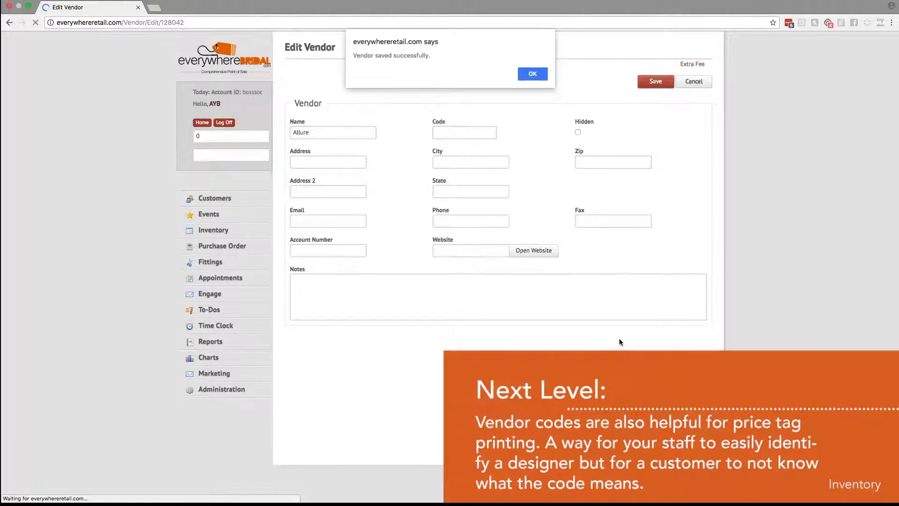
{"action": "left_click", "coordinate": [534, 75]}
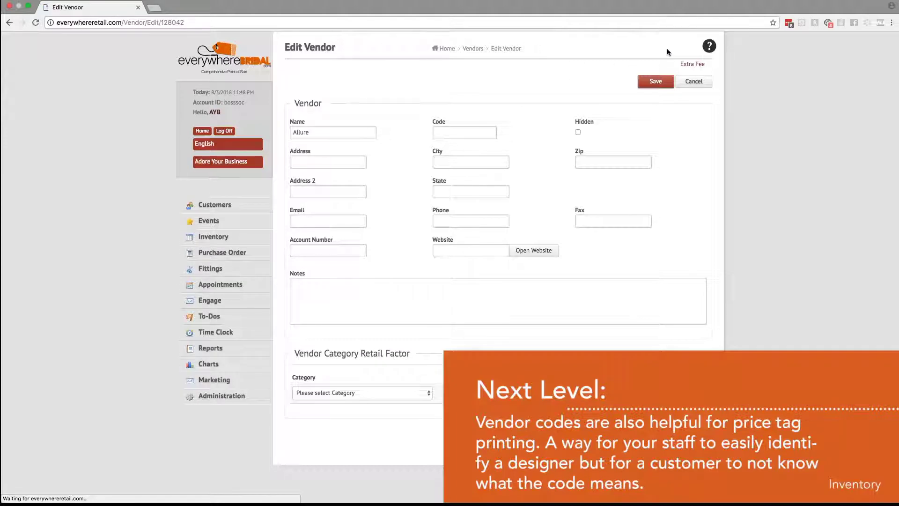
Set the Allure vendor's retail factor for the Bridal category to 300%
{"action": "left_click", "coordinate": [385, 398]}
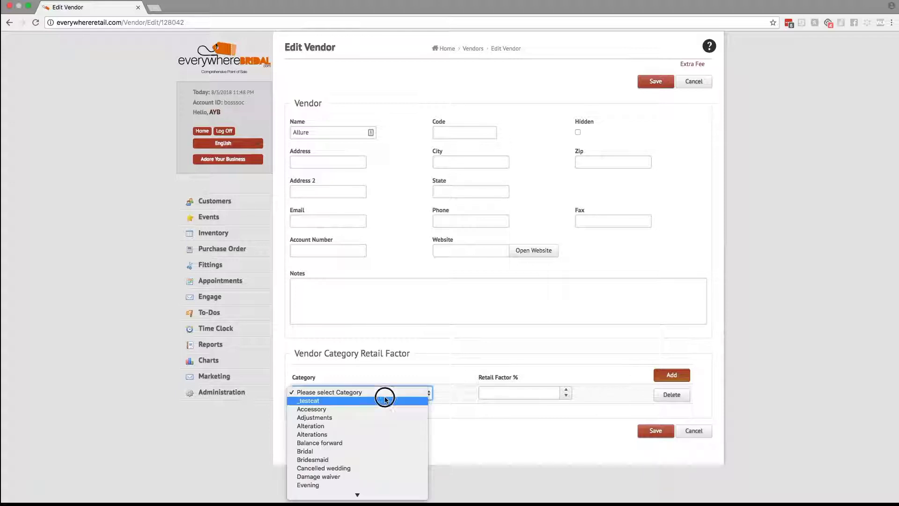
{"action": "left_click", "coordinate": [378, 452]}
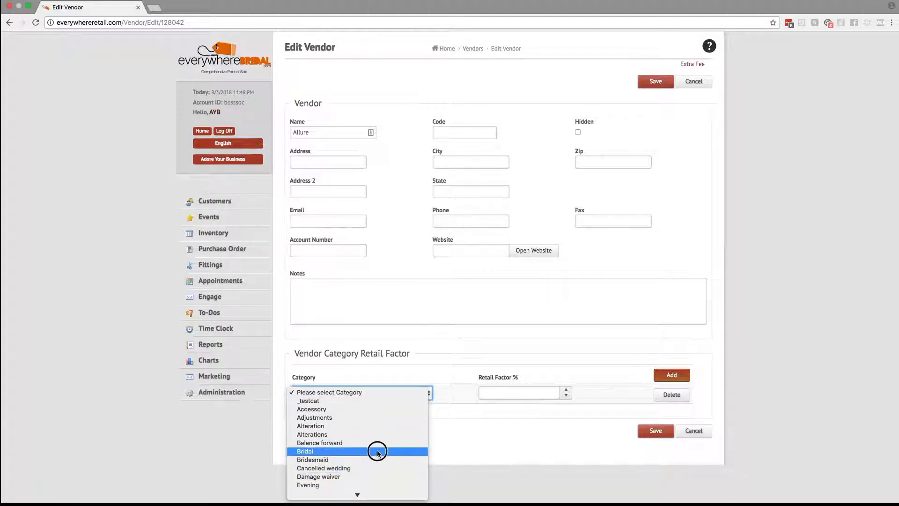
{"action": "left_click", "coordinate": [516, 393]}
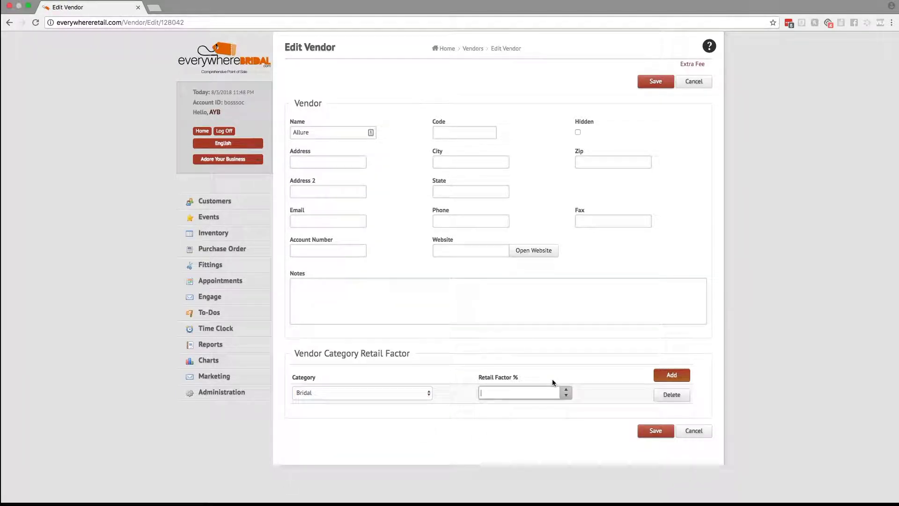
{"action": "type", "text": "300"}
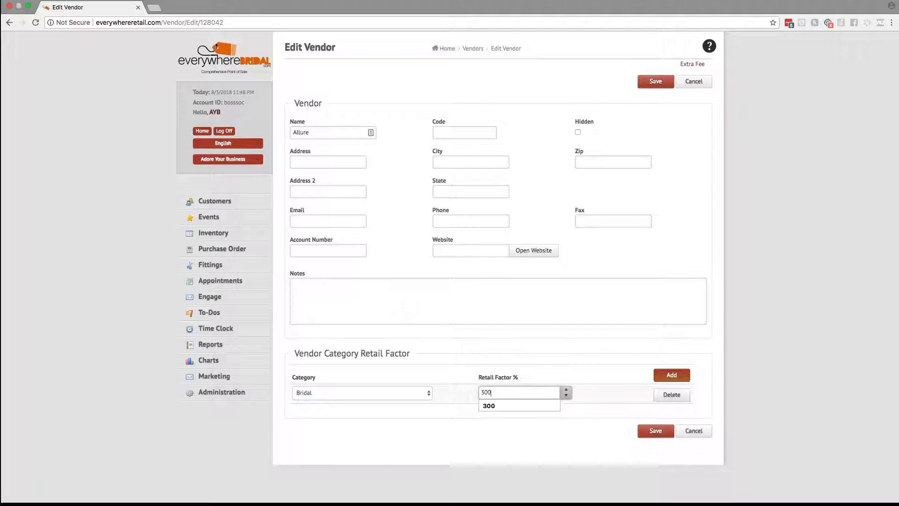
{"action": "key", "text": "Tab"}
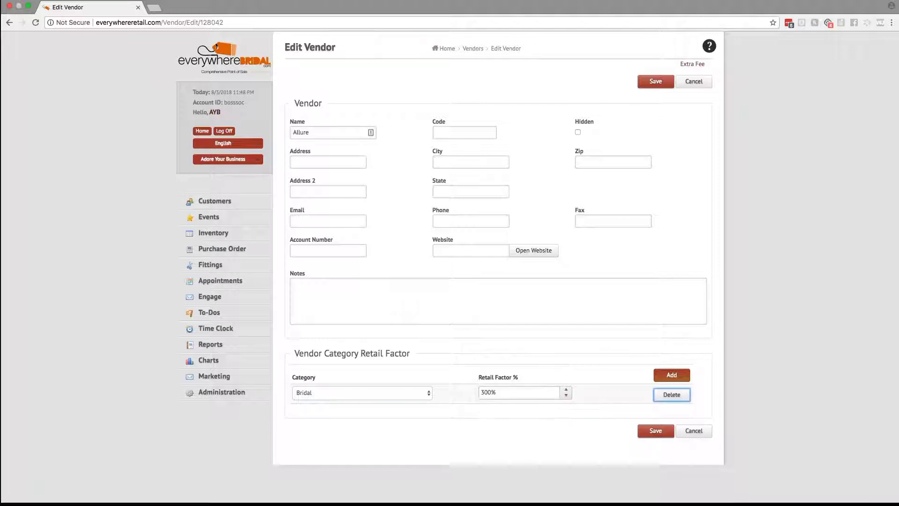
Add a 275% retail factor for the Accessory category to the Allure vendor and save the vendor
{"action": "left_click", "coordinate": [672, 380]}
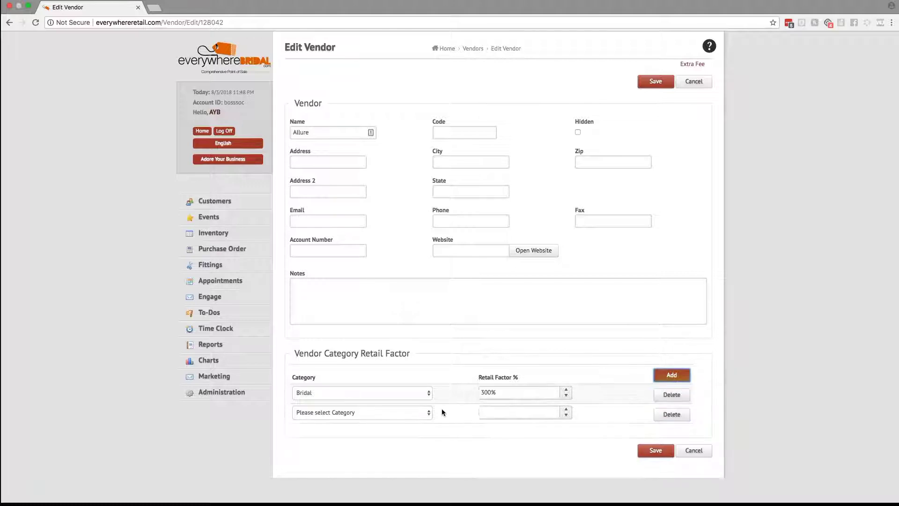
{"action": "left_click", "coordinate": [393, 415]}
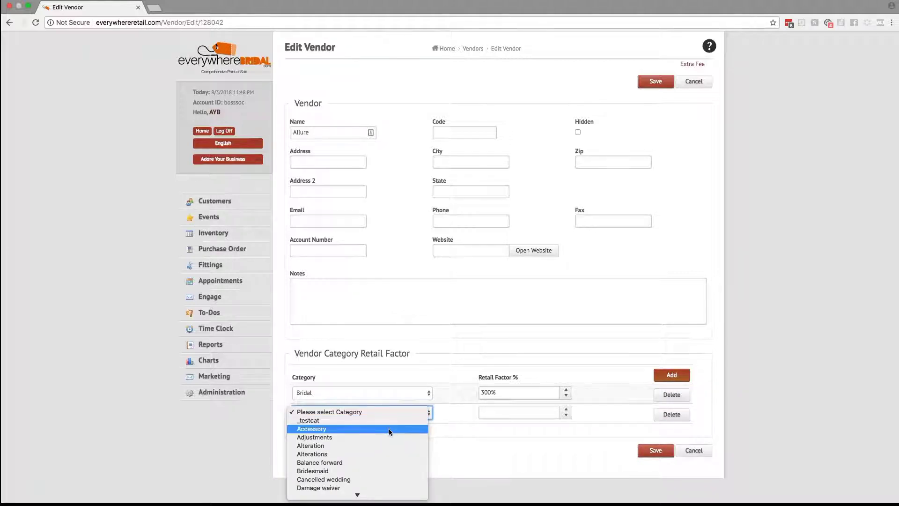
{"action": "left_click", "coordinate": [493, 425]}
{"action": "key", "text": "a"}
{"action": "key", "text": "Tab"}
{"action": "type", "text": "2"}
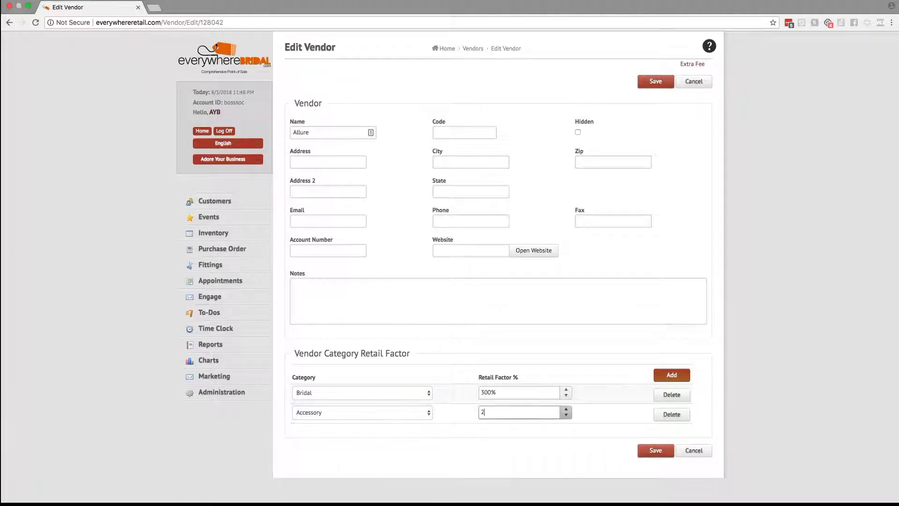
{"action": "type", "text": "75"}
{"action": "left_click", "coordinate": [668, 380]}
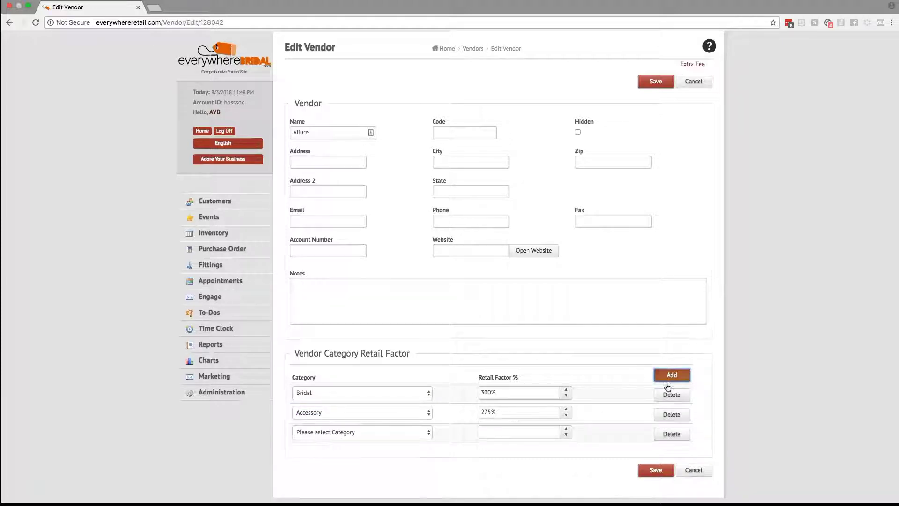
{"action": "left_click", "coordinate": [656, 472]}
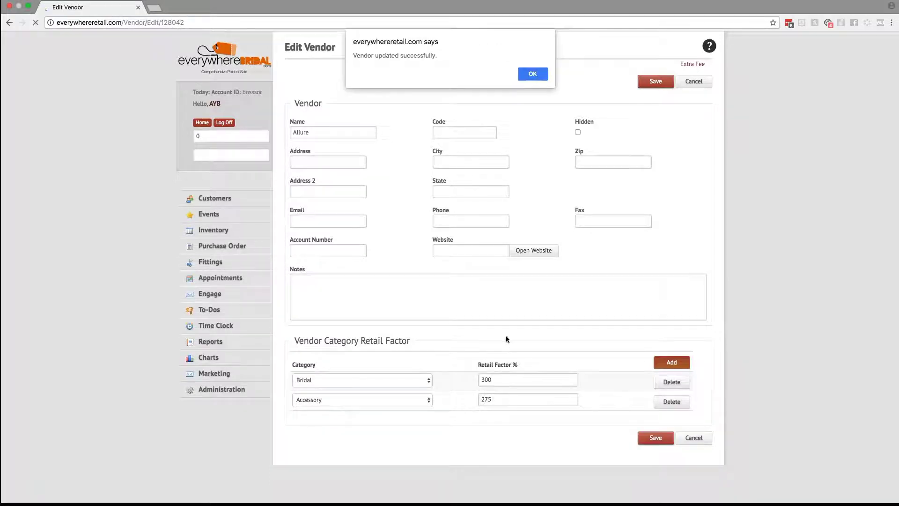
{"action": "left_click", "coordinate": [533, 74]}
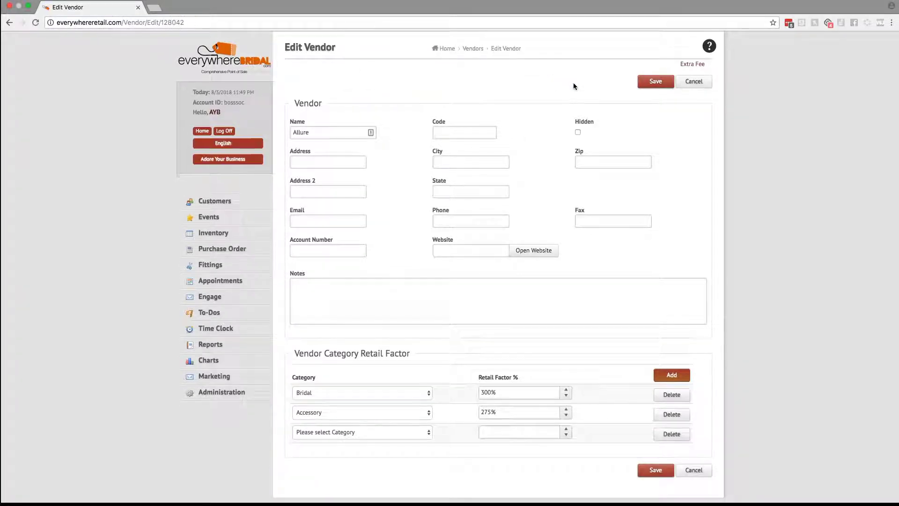
Open the Allure vendor's extra fees and assign the Bridal category to the first fee row
{"action": "left_click", "coordinate": [692, 65]}
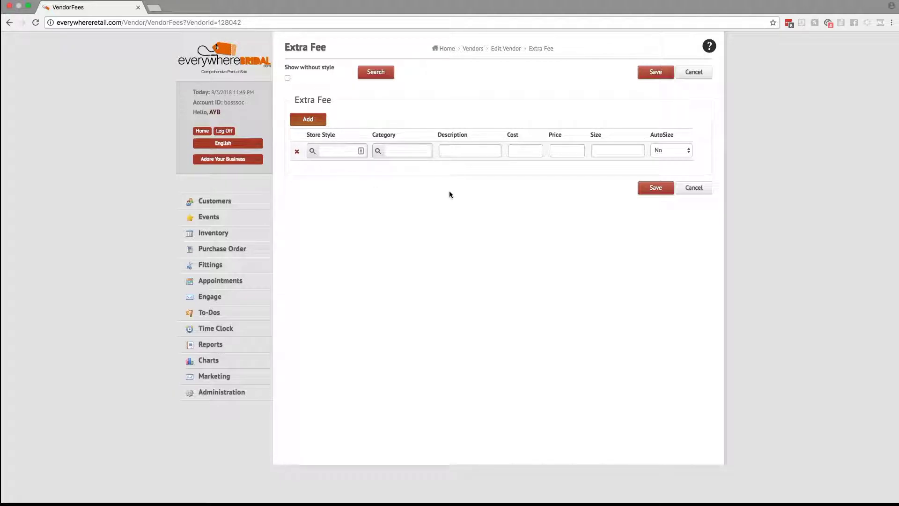
{"action": "left_click", "coordinate": [415, 153]}
{"action": "type", "text": "Bri"}
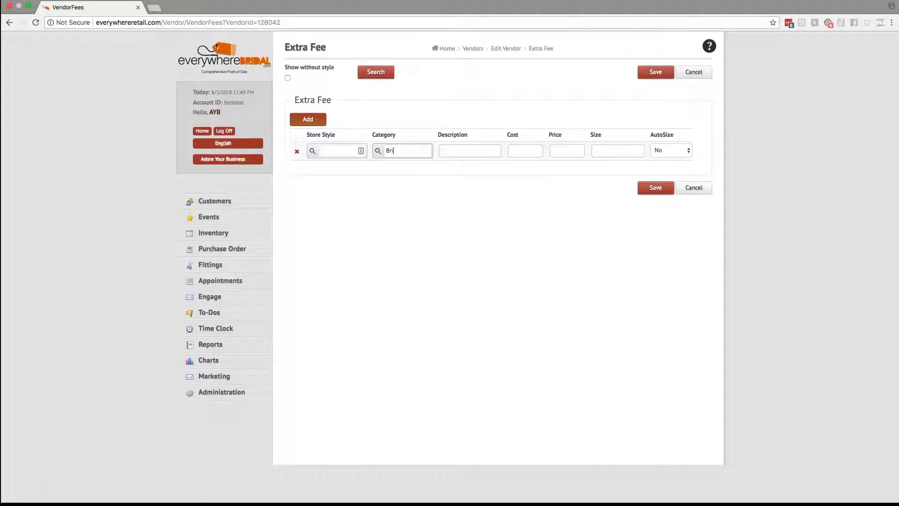
{"action": "left_click", "coordinate": [378, 151]}
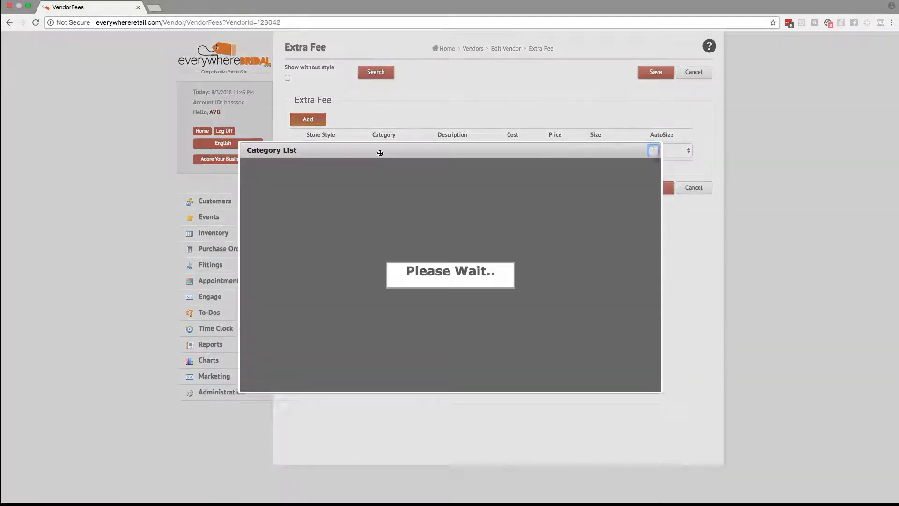
{"action": "left_click", "coordinate": [280, 180]}
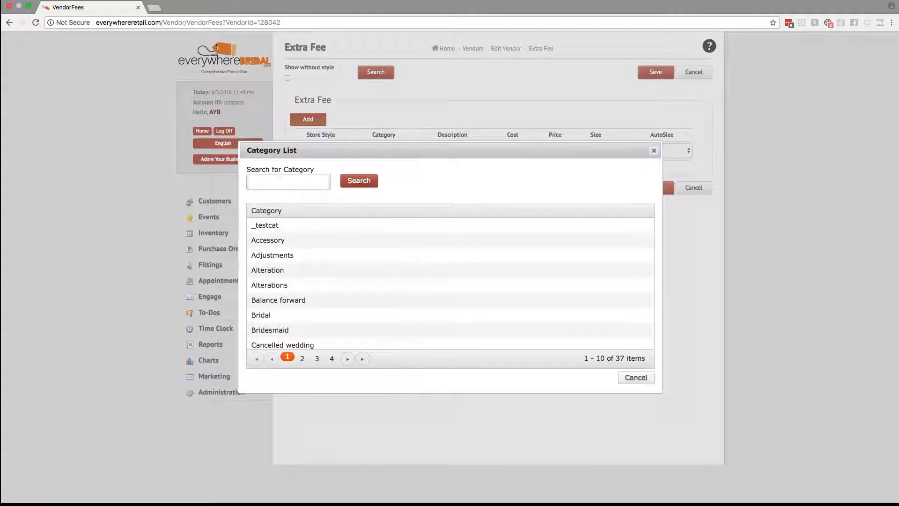
{"action": "type", "text": "Bridal"}
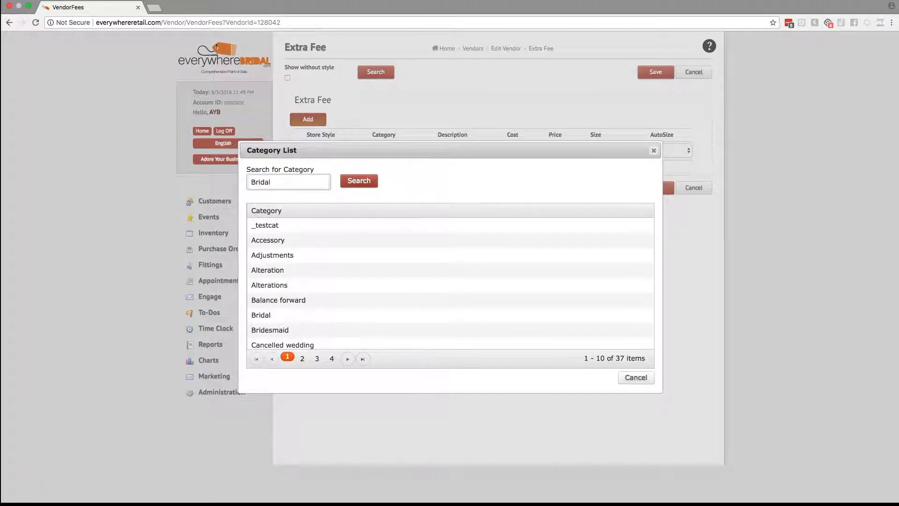
{"action": "left_click", "coordinate": [359, 181]}
{"action": "left_click", "coordinate": [284, 226]}
{"action": "left_click", "coordinate": [599, 377]}
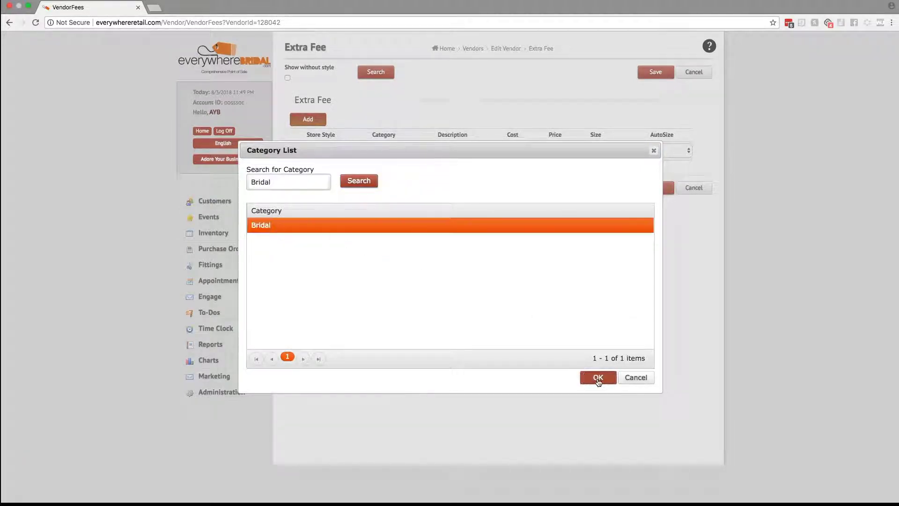
Fill in the Bridal fee row with description Plus Size, cost 15, price 0 and sizes 20,22,24,26,28
{"action": "left_click", "coordinate": [452, 152]}
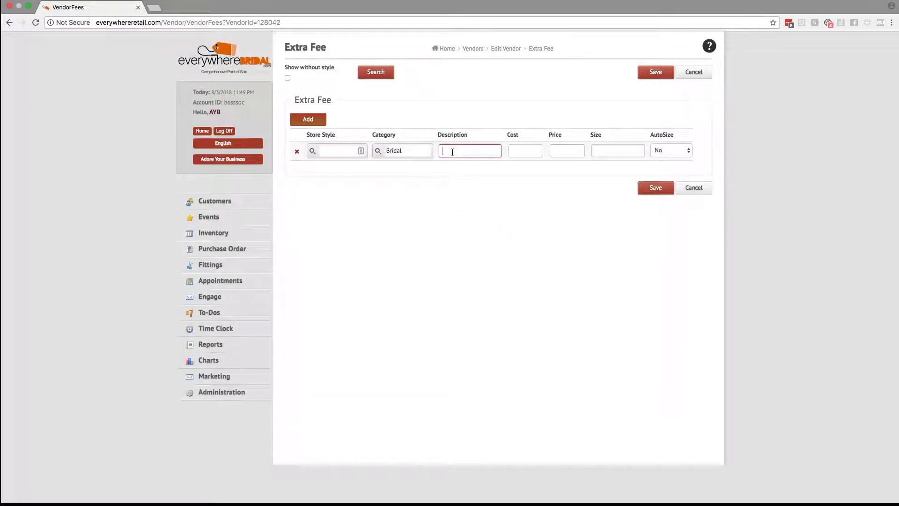
{"action": "type", "text": "Plus Size"}
{"action": "key", "text": "Tab"}
{"action": "type", "text": "15"}
{"action": "key", "text": "Tab"}
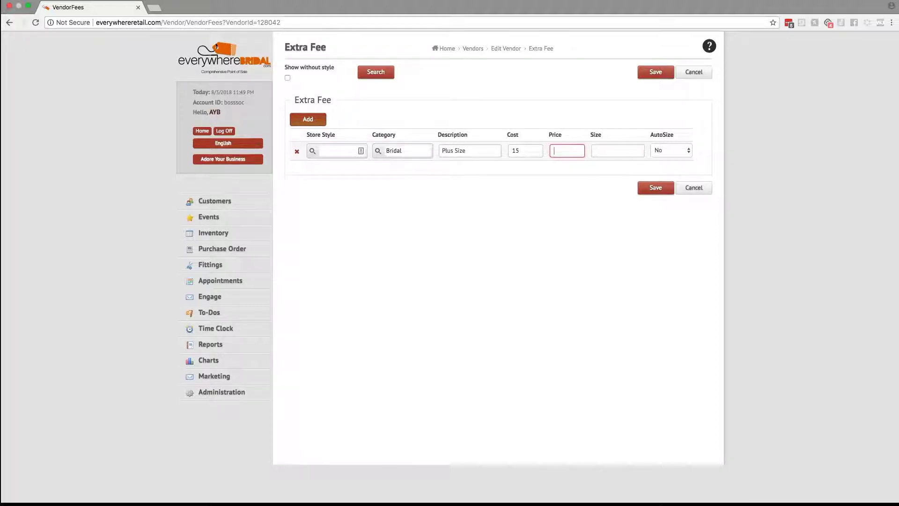
{"action": "type", "text": "0"}
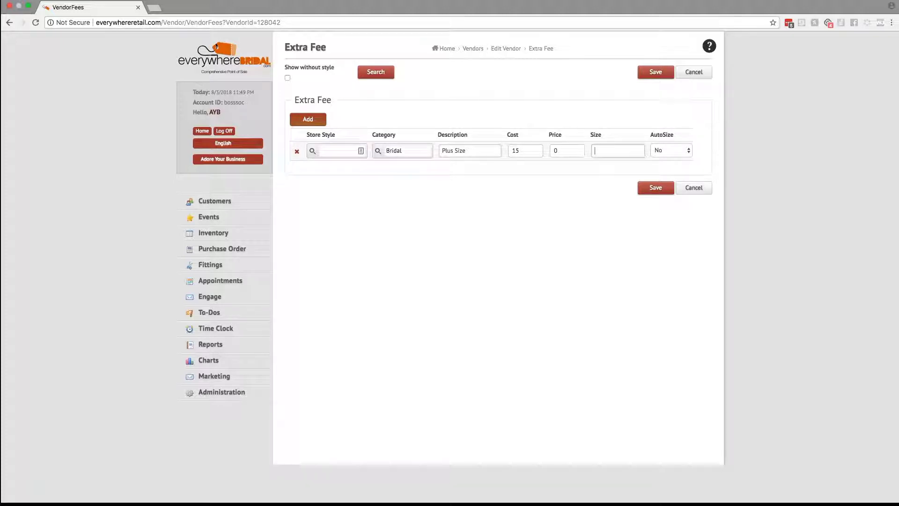
{"action": "type", "text": "20,22,24,26,28"}
Try the Size Match option for the Plus Size fee's AutoSize and set it back to No
{"action": "left_click", "coordinate": [674, 151]}
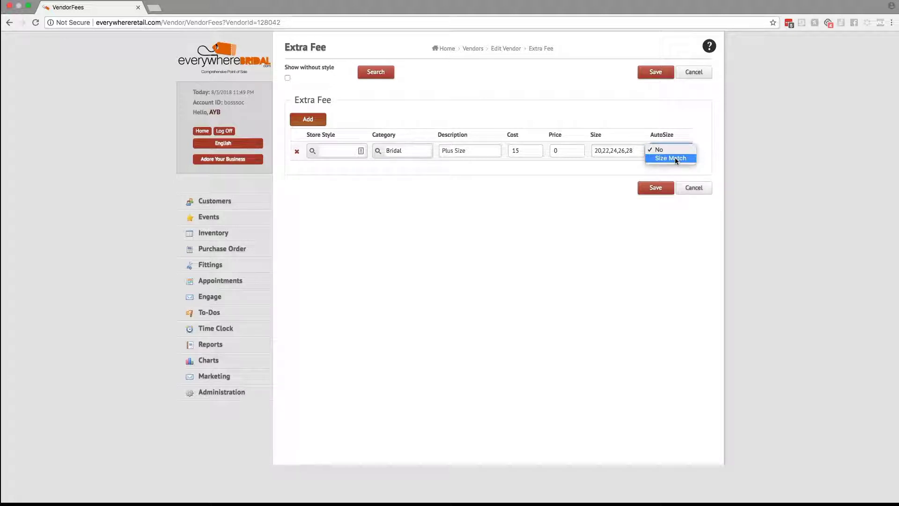
{"action": "left_click", "coordinate": [675, 158]}
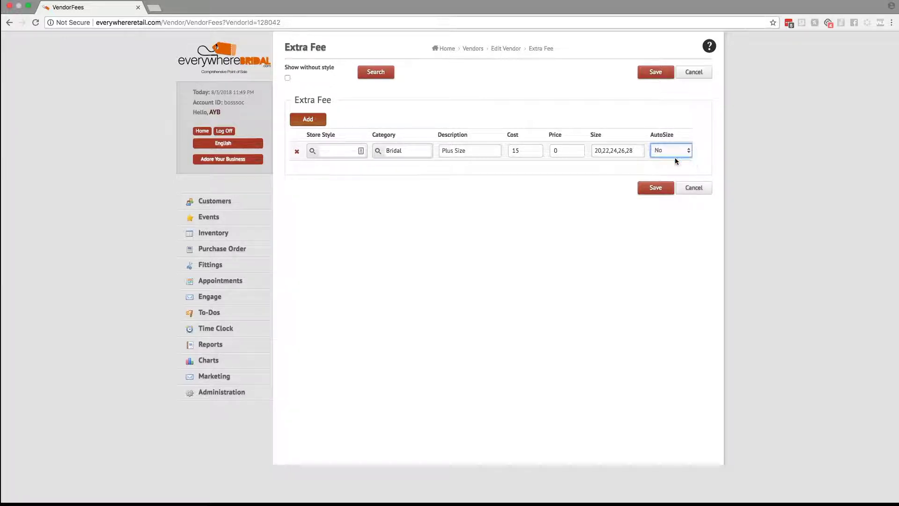
{"action": "left_click", "coordinate": [675, 153]}
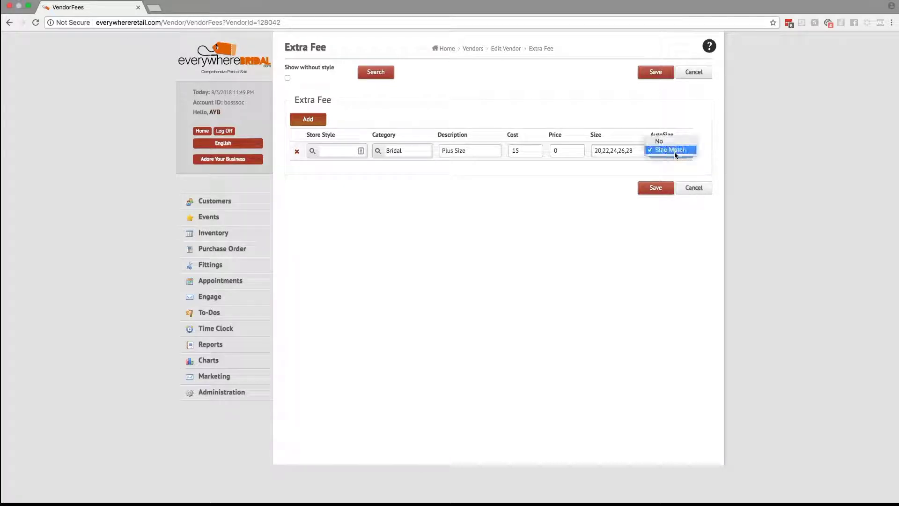
{"action": "left_click", "coordinate": [672, 142]}
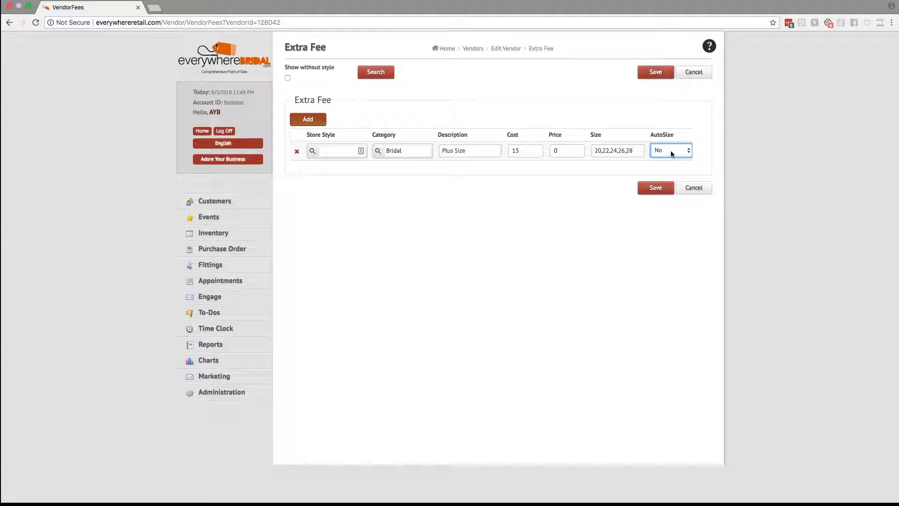
{"action": "left_click", "coordinate": [305, 121]}
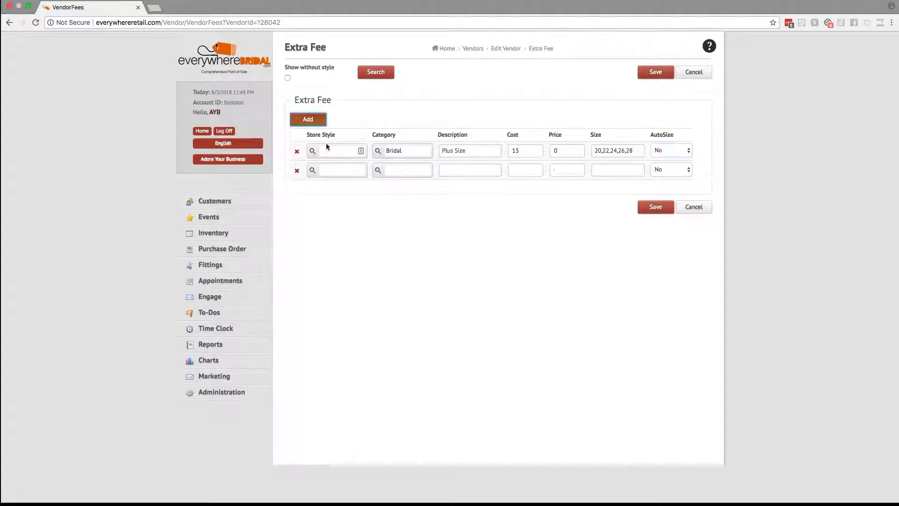
{"action": "left_click", "coordinate": [377, 170]}
{"action": "left_click", "coordinate": [303, 186]}
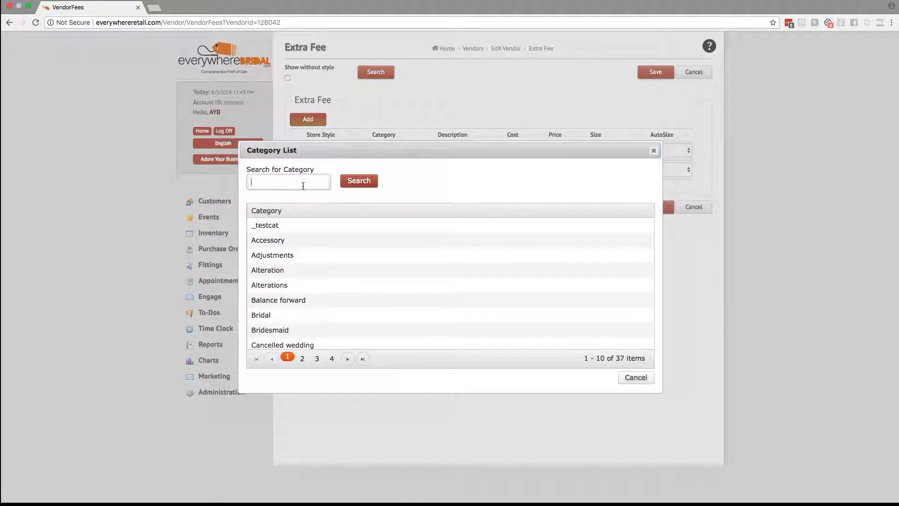
{"action": "type", "text": "Bridal"}
{"action": "left_click", "coordinate": [364, 181]}
{"action": "left_click", "coordinate": [271, 227]}
{"action": "left_click", "coordinate": [594, 377]}
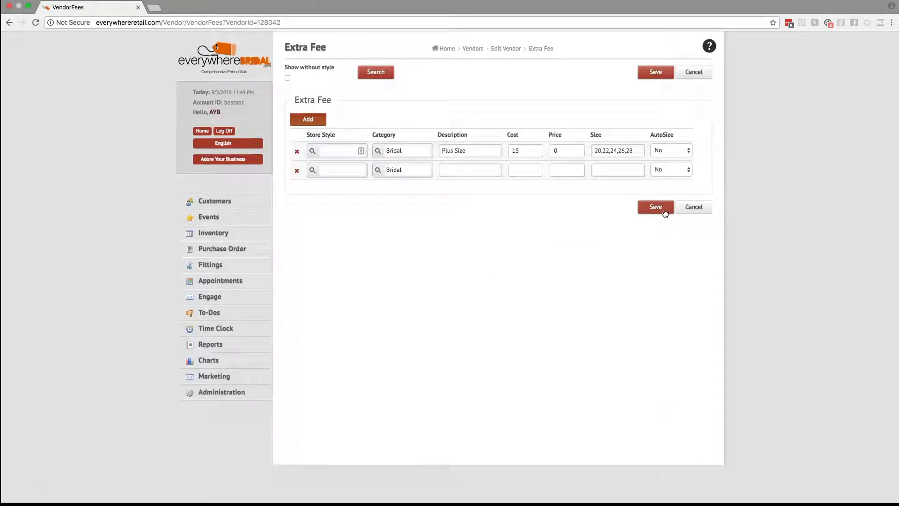
{"action": "left_click", "coordinate": [297, 170]}
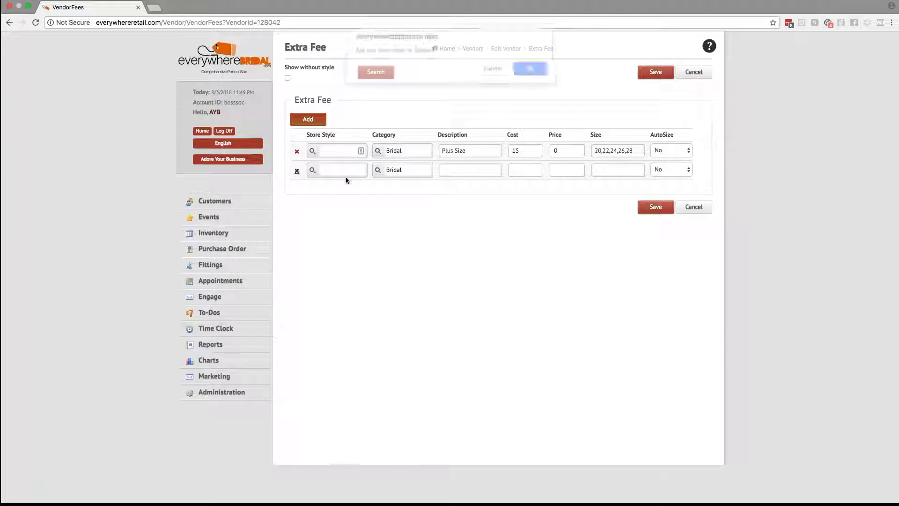
{"action": "left_click", "coordinate": [530, 76]}
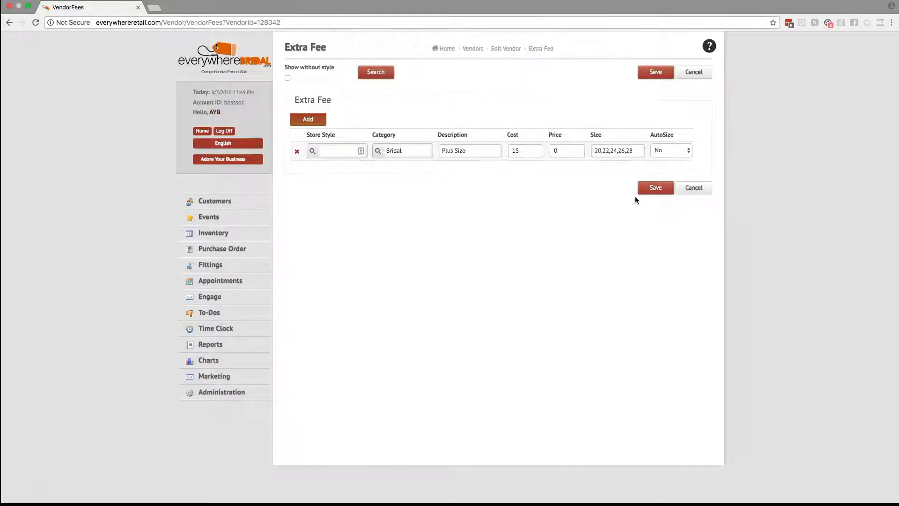
Save the vendor's extra fees and go to the Inventory Setup page
{"action": "left_click", "coordinate": [646, 191]}
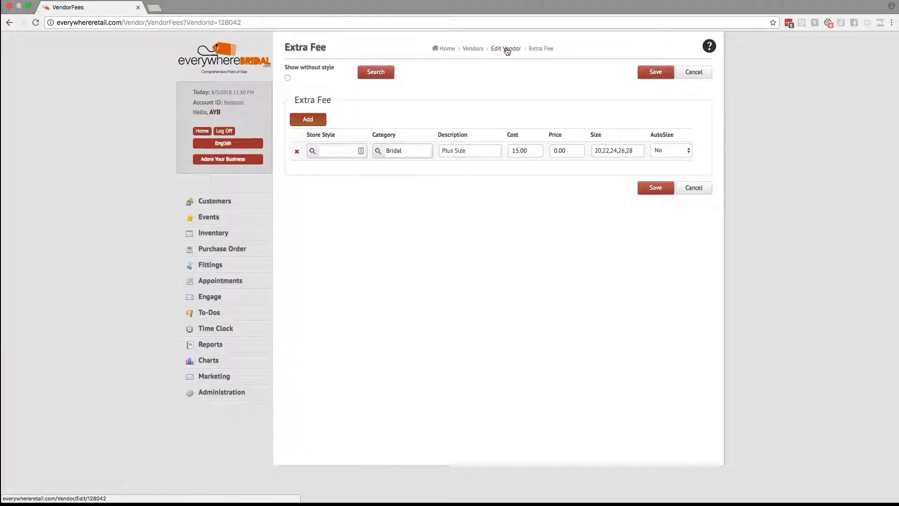
{"action": "left_click", "coordinate": [473, 49]}
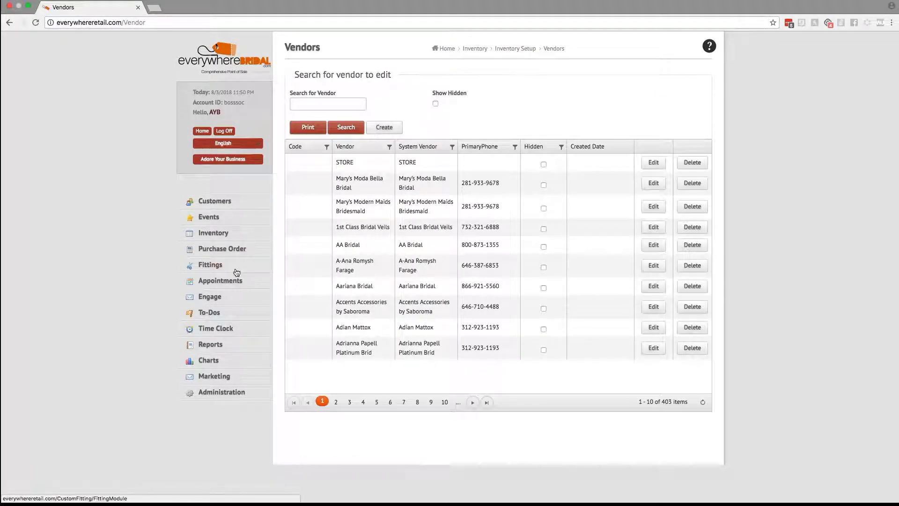
{"action": "left_click", "coordinate": [213, 233]}
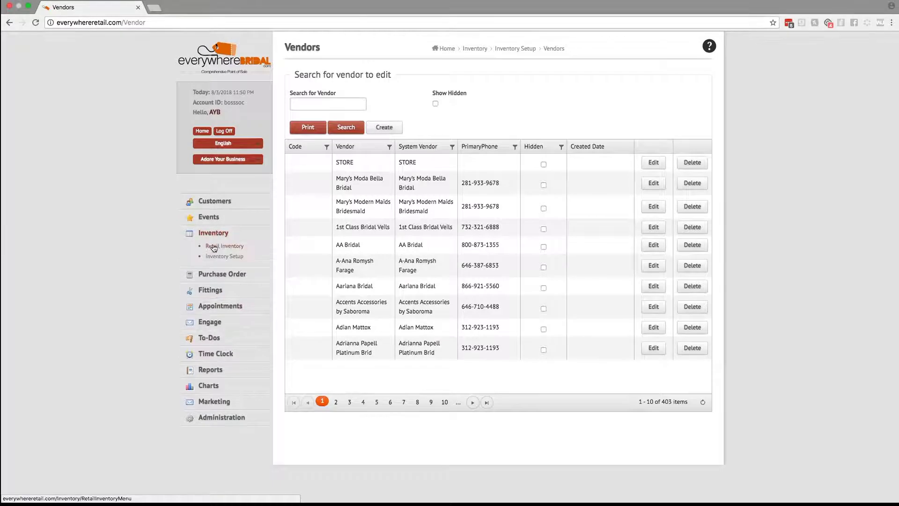
{"action": "left_click", "coordinate": [214, 259]}
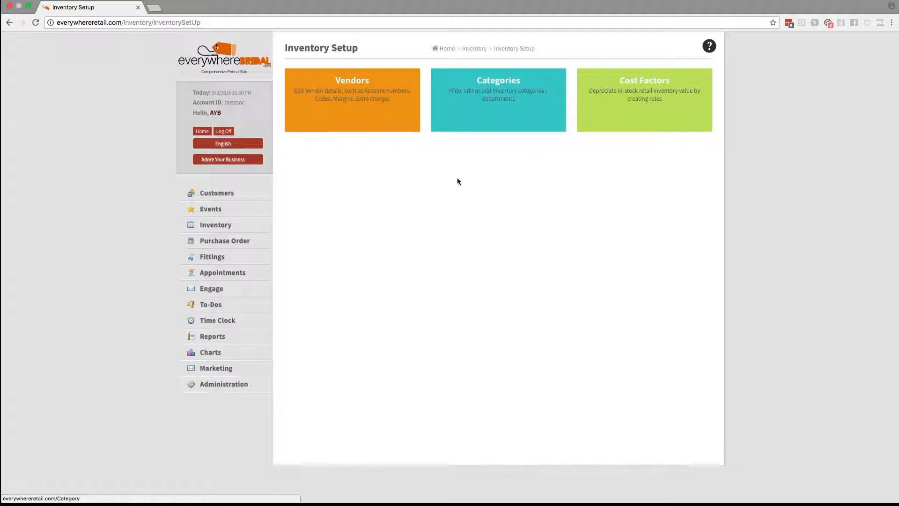
Search the retail inventory styles for 12345 and open the matching style for editing
{"action": "left_click", "coordinate": [222, 226]}
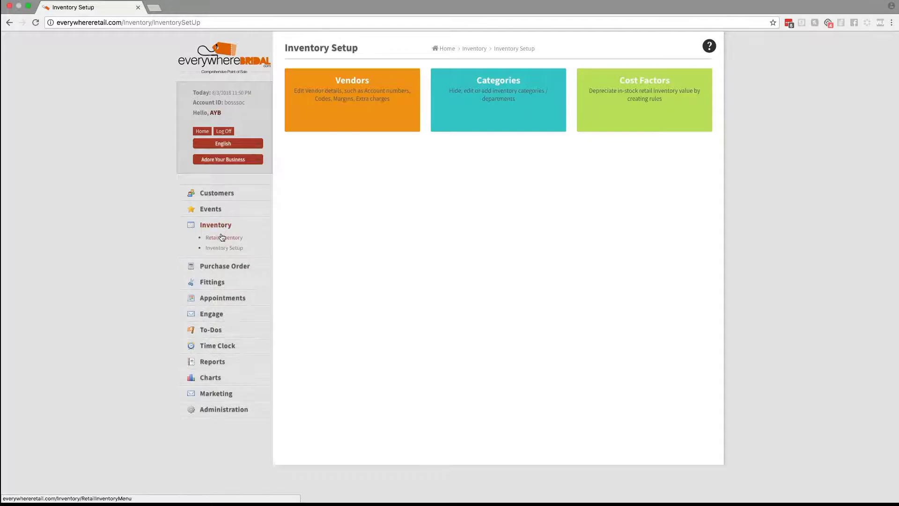
{"action": "left_click", "coordinate": [223, 238]}
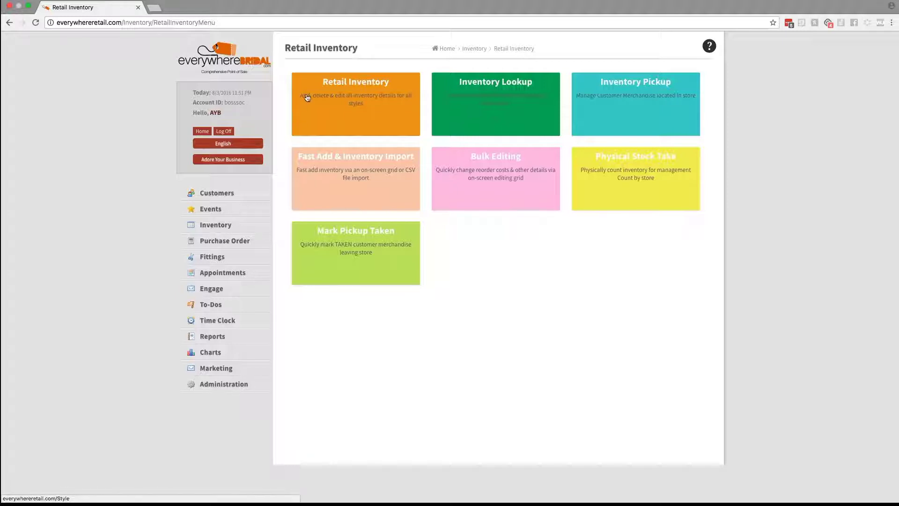
{"action": "left_click", "coordinate": [372, 107]}
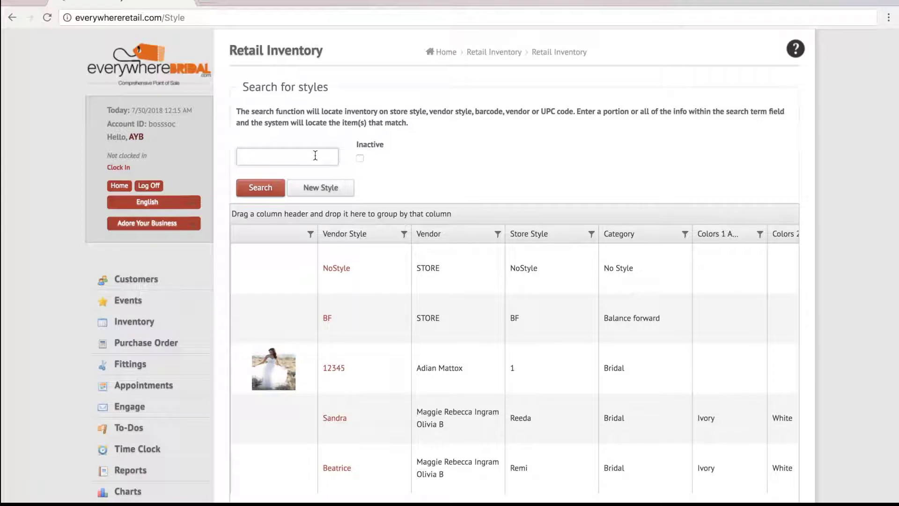
{"action": "type", "text": "12345"}
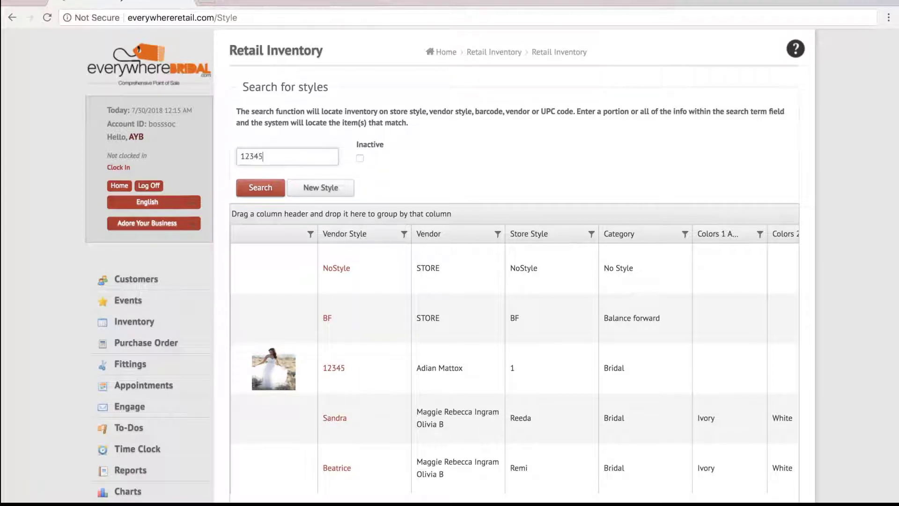
{"action": "left_click", "coordinate": [282, 190]}
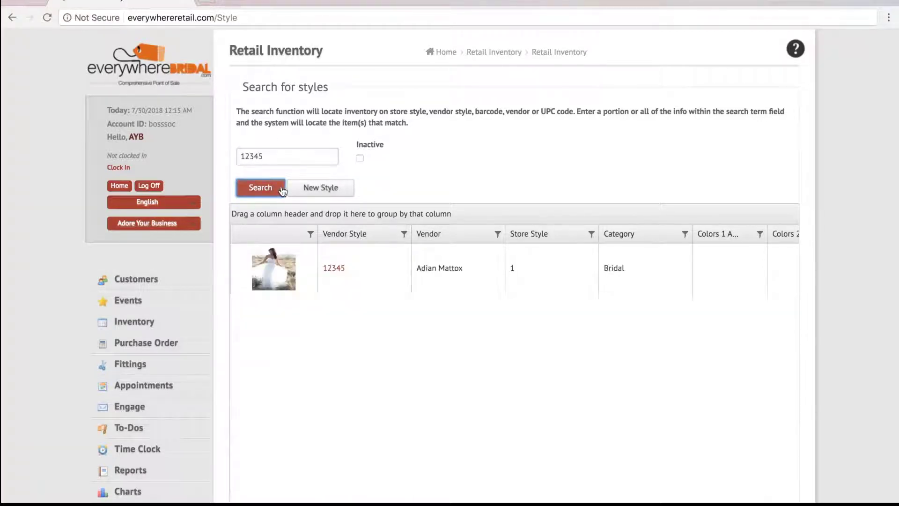
{"action": "left_click", "coordinate": [343, 271]}
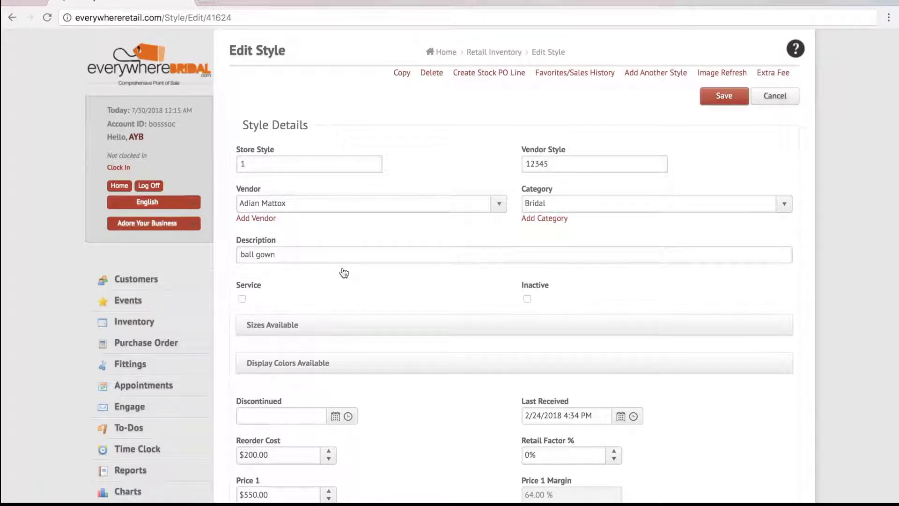
Examine the style's details, including its pricing, quantity on hand and image
{"action": "scroll", "coordinate": [343, 272], "scroll_direction": "down", "scroll_amount": 4}
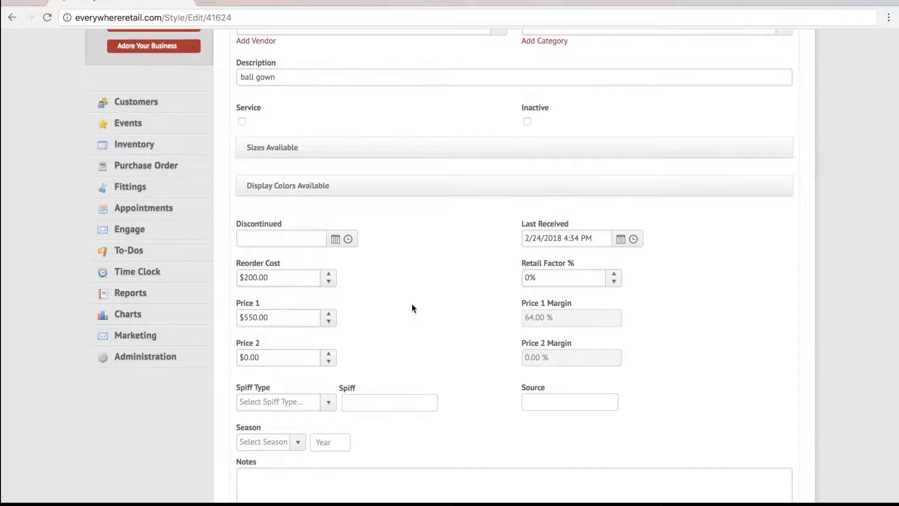
{"action": "scroll", "coordinate": [412, 305], "scroll_direction": "down", "scroll_amount": 4}
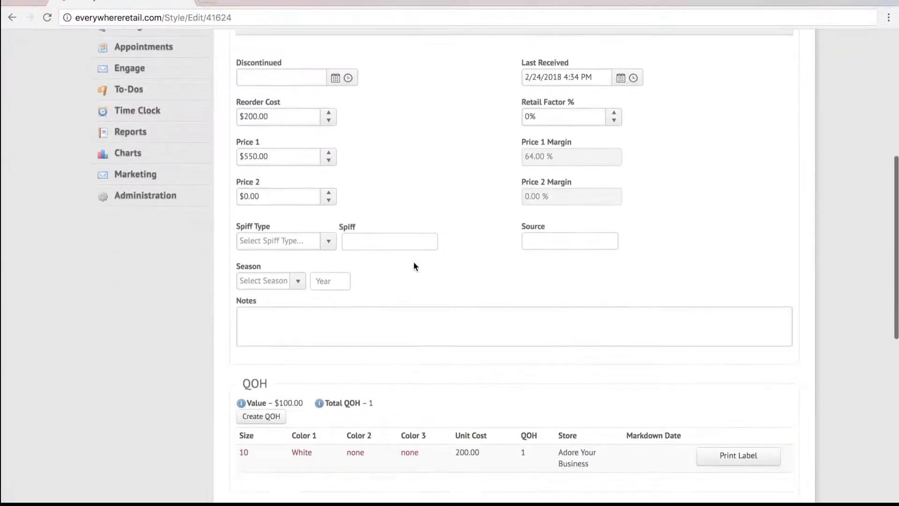
{"action": "scroll", "coordinate": [414, 263], "scroll_direction": "down", "scroll_amount": 4}
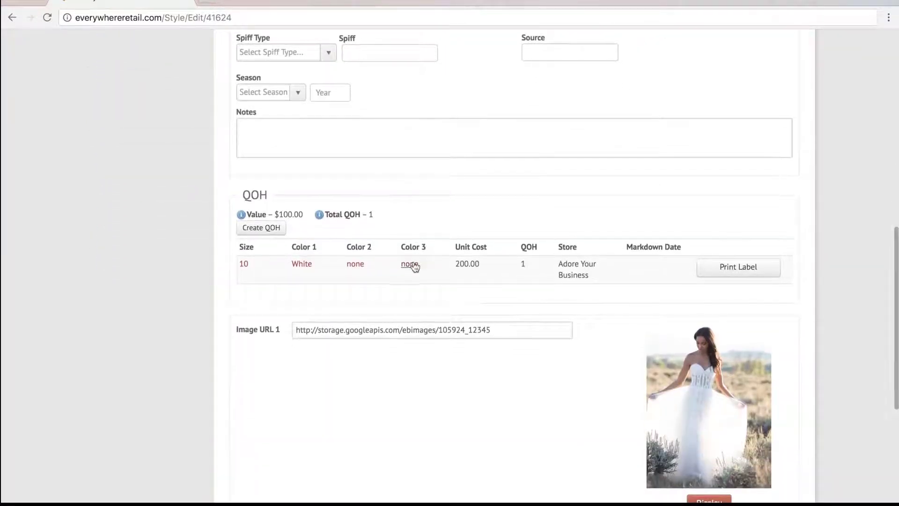
{"action": "scroll", "coordinate": [415, 264], "scroll_direction": "down", "scroll_amount": 4}
{"action": "scroll", "coordinate": [414, 265], "scroll_direction": "up", "scroll_amount": 7}
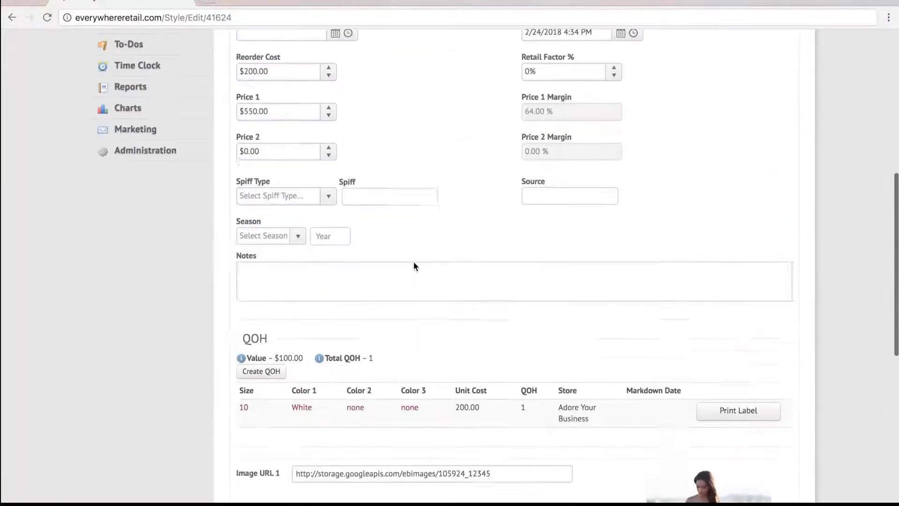
{"action": "scroll", "coordinate": [414, 261], "scroll_direction": "up", "scroll_amount": 8}
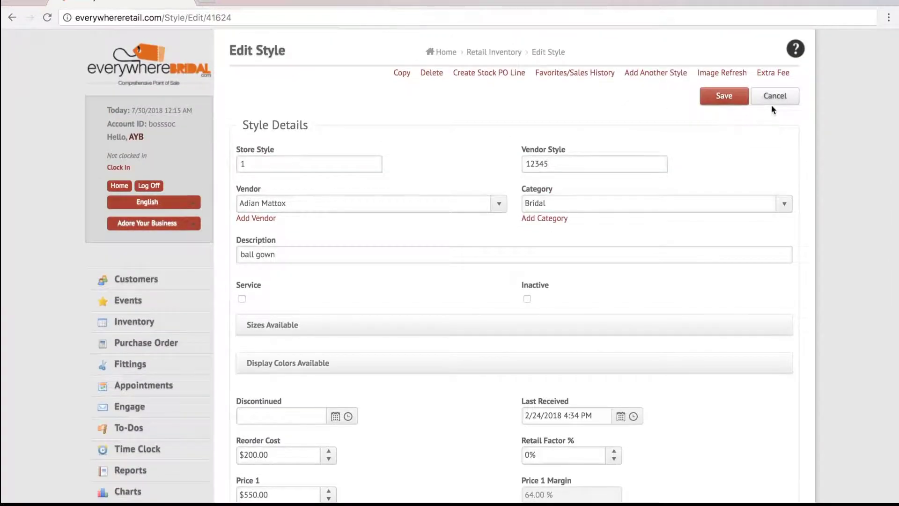
Cancel editing the style and create a new Bridal style with store style 2, vendor style 6789 and vendor STORE
{"action": "left_click", "coordinate": [773, 97]}
{"action": "left_click", "coordinate": [336, 188]}
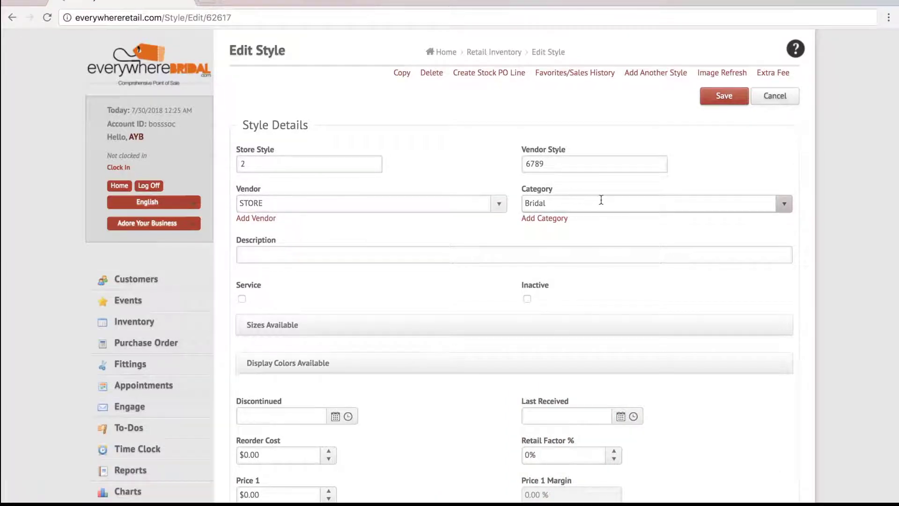
Try marking style 6789 as a service and clear the option again
{"action": "scroll", "coordinate": [601, 200], "scroll_direction": "down", "scroll_amount": 1}
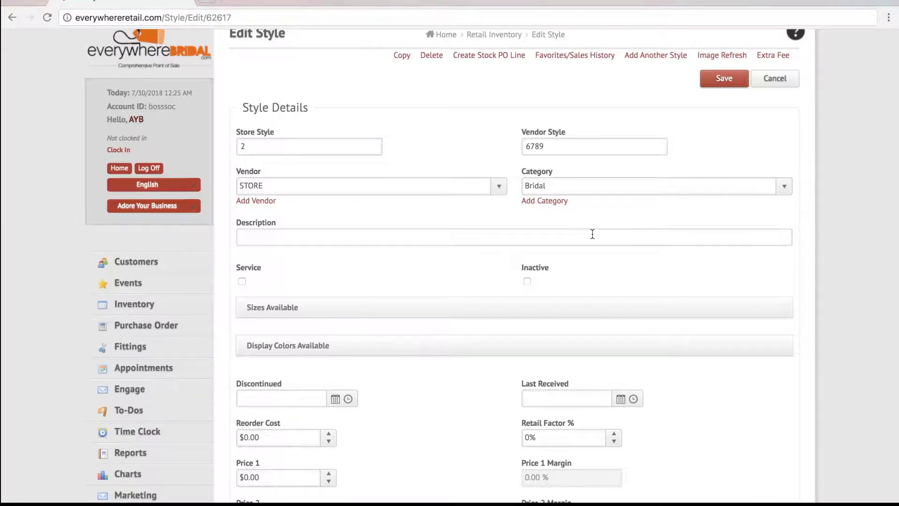
{"action": "scroll", "coordinate": [592, 235], "scroll_direction": "down", "scroll_amount": 4}
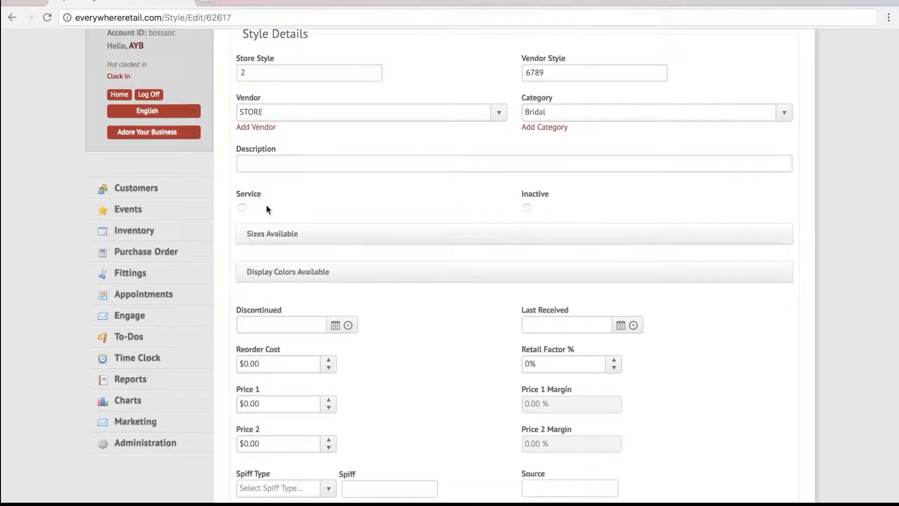
{"action": "left_click", "coordinate": [242, 209]}
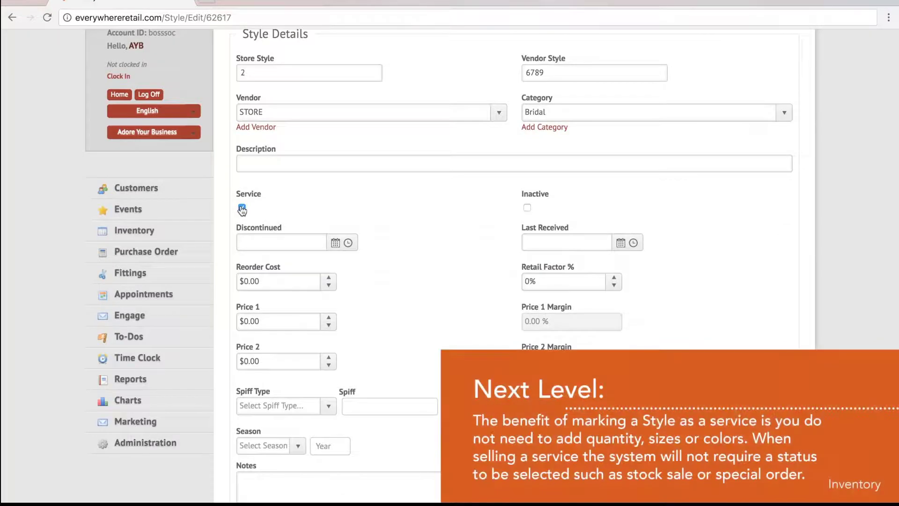
{"action": "left_click", "coordinate": [242, 209]}
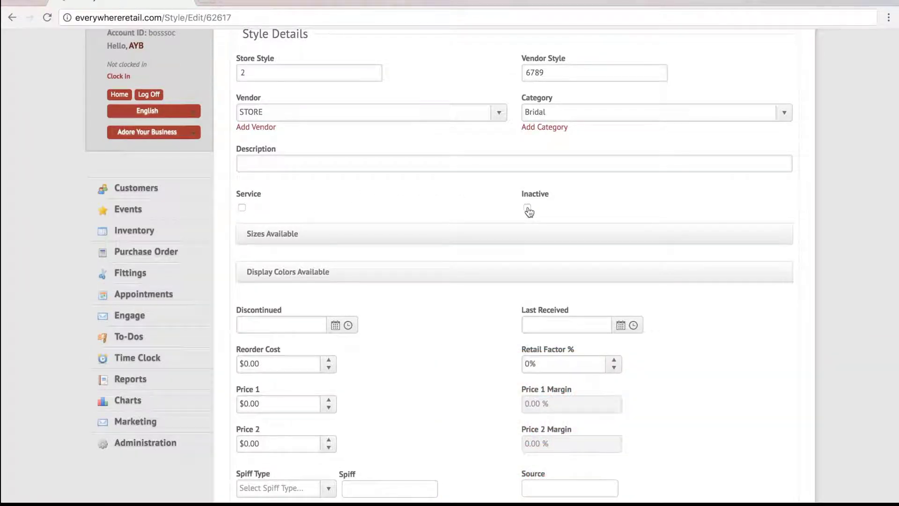
Expand the available sizes and display colors sections of style 6789 to examine their fields
{"action": "left_click", "coordinate": [291, 239]}
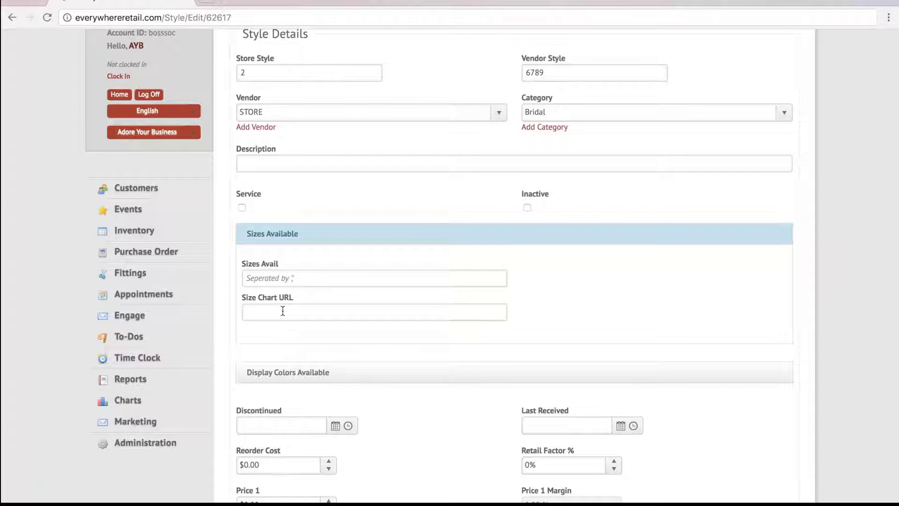
{"action": "left_click", "coordinate": [295, 374]}
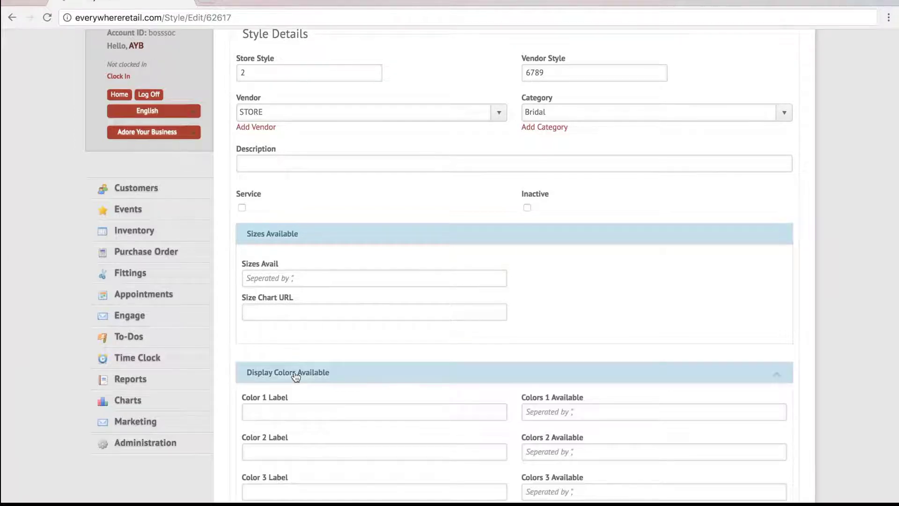
{"action": "scroll", "coordinate": [295, 376], "scroll_direction": "down", "scroll_amount": 3}
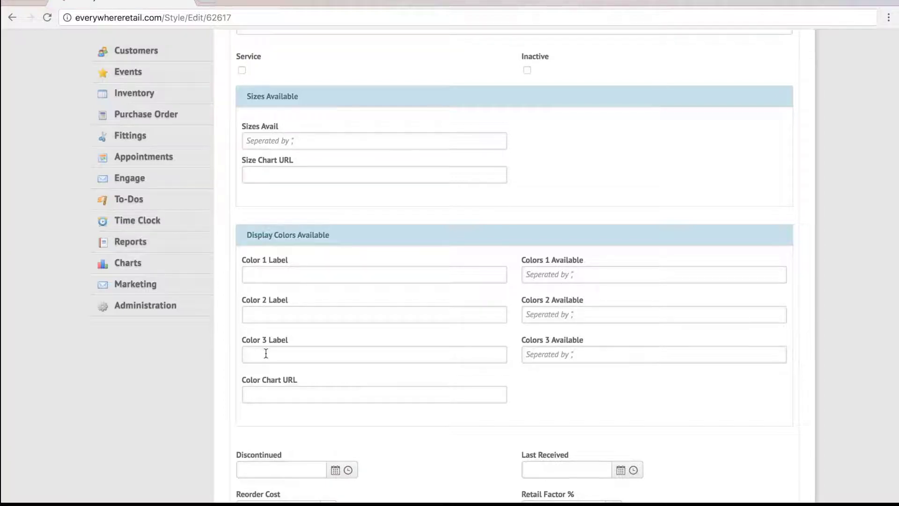
Label the style's three display colors as Lace, Lining and Tulle
{"action": "left_click", "coordinate": [264, 278]}
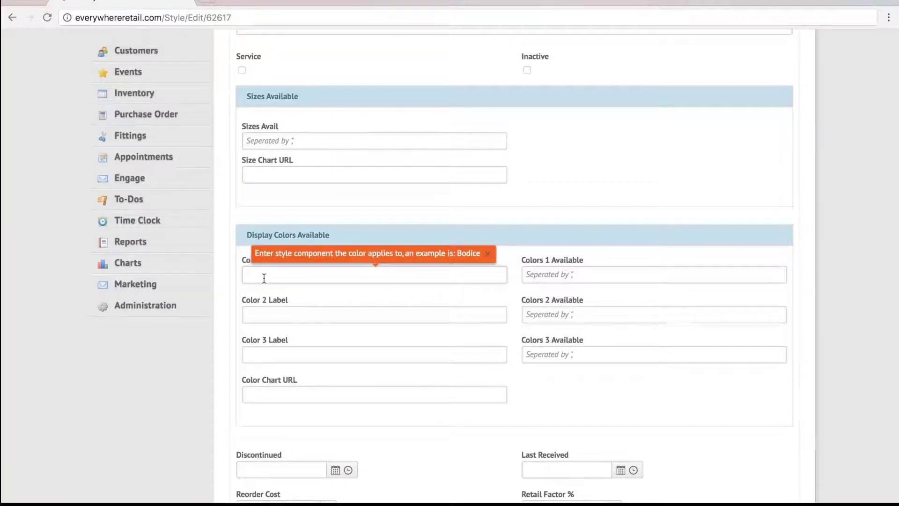
{"action": "type", "text": "Lace"}
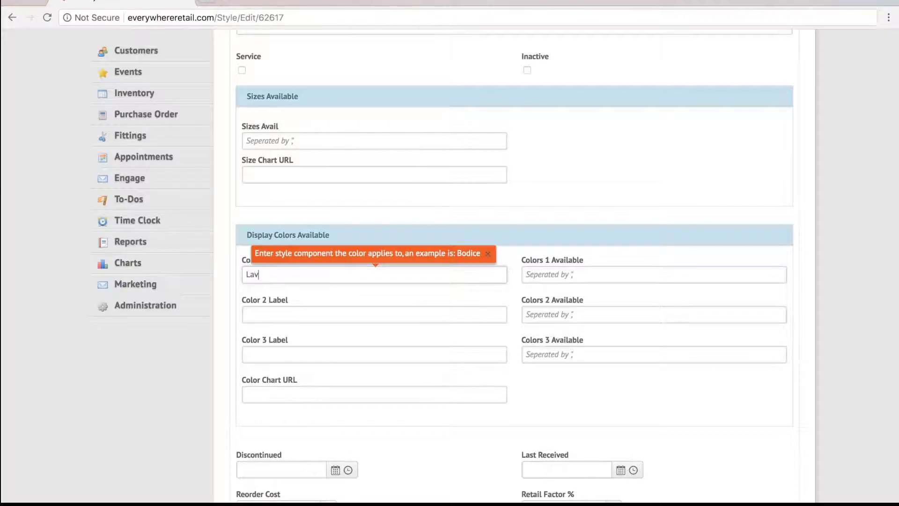
{"action": "left_click", "coordinate": [260, 316]}
{"action": "type", "text": "Lining"}
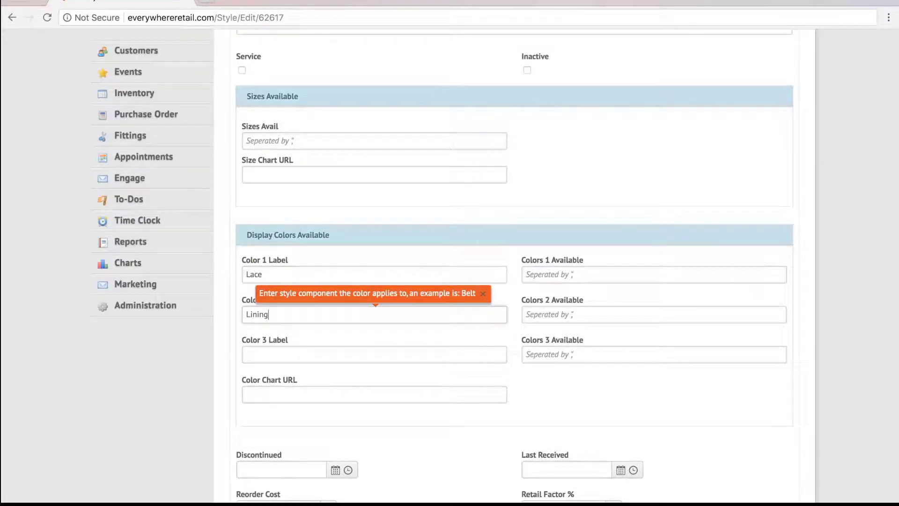
{"action": "left_click", "coordinate": [261, 355]}
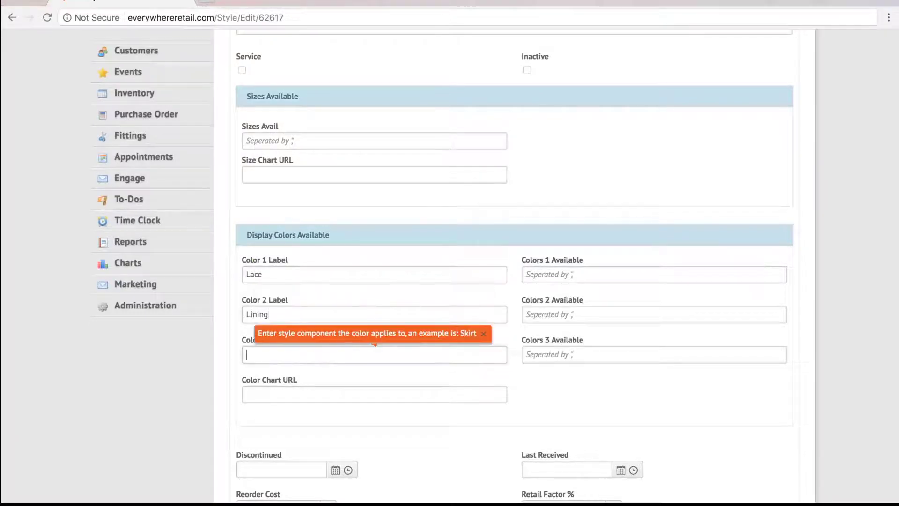
{"action": "type", "text": "Tulle"}
List Ivory and Champagne as the available colors for the Lace component
{"action": "left_click", "coordinate": [548, 274]}
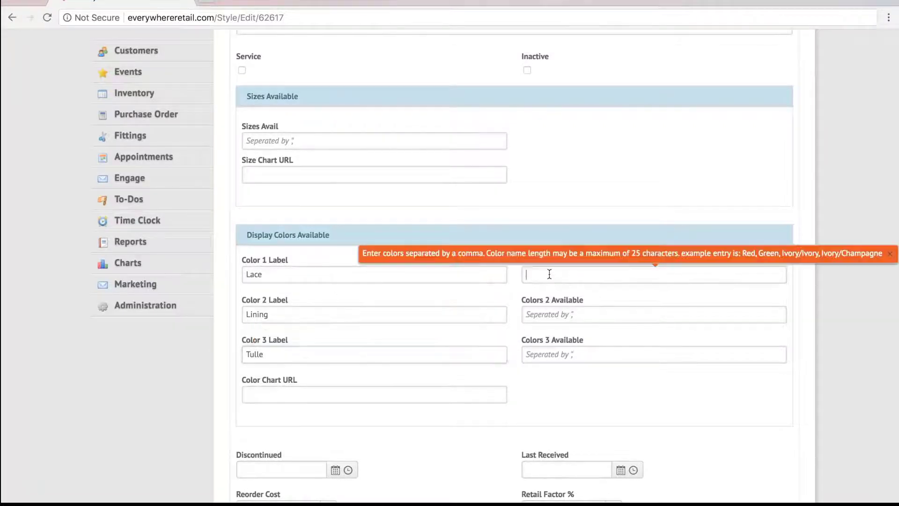
{"action": "type", "text": "Ivory,"}
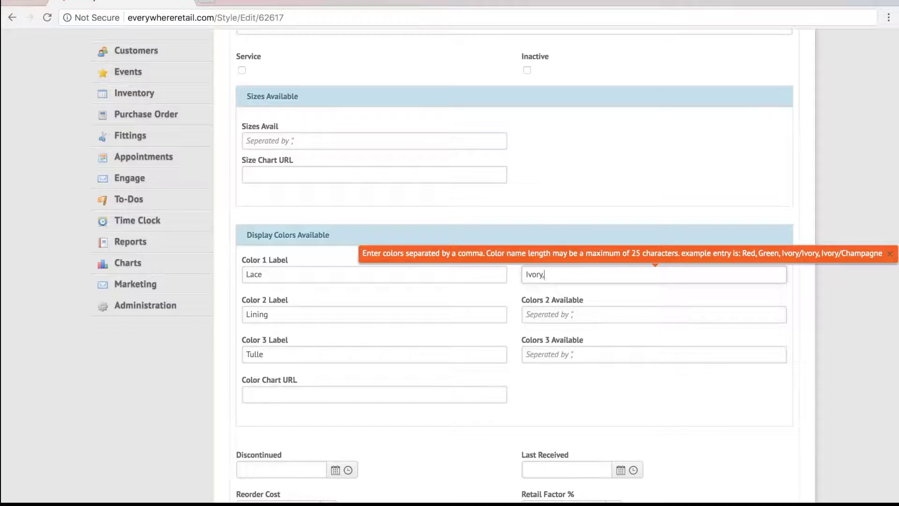
{"action": "type", "text": " Champagne,"}
Set the style's discontinued date to 8/31/2018
{"action": "scroll", "coordinate": [515, 267], "scroll_direction": "down", "scroll_amount": 3}
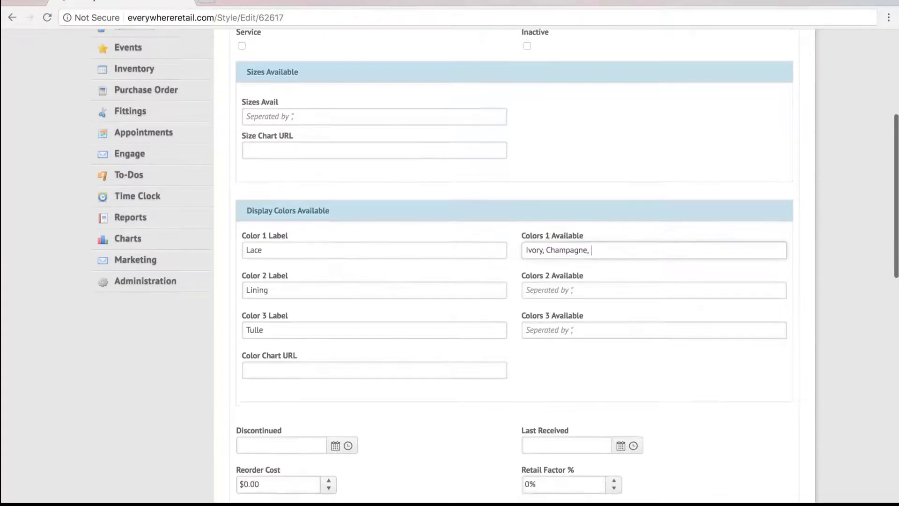
{"action": "scroll", "coordinate": [546, 270], "scroll_direction": "down", "scroll_amount": 1}
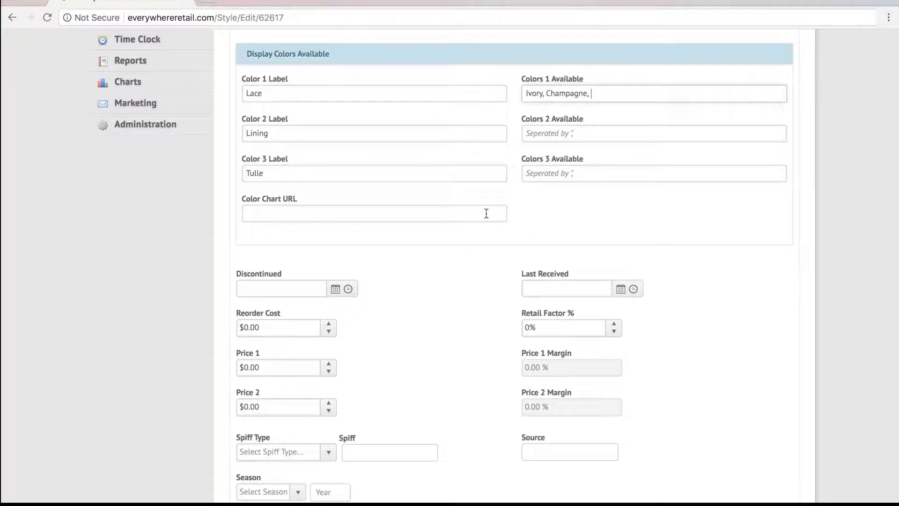
{"action": "left_click", "coordinate": [336, 290]}
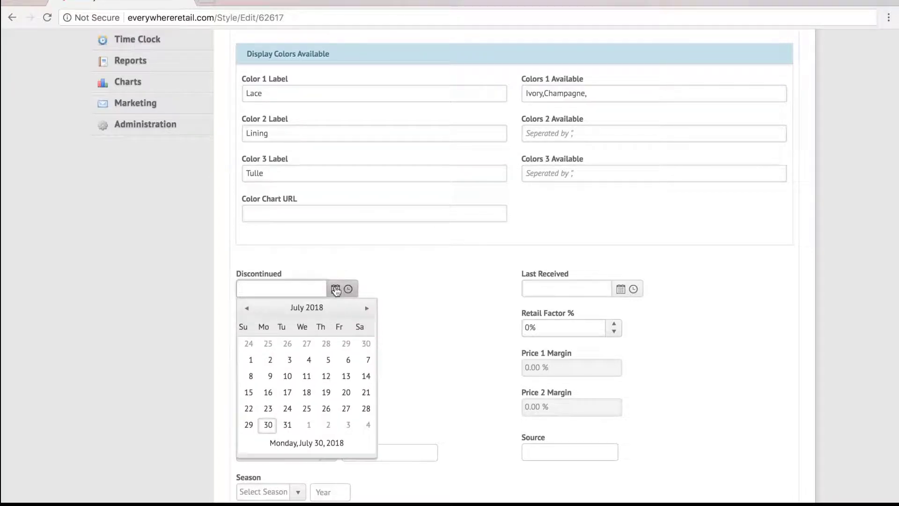
{"action": "left_click", "coordinate": [366, 308]}
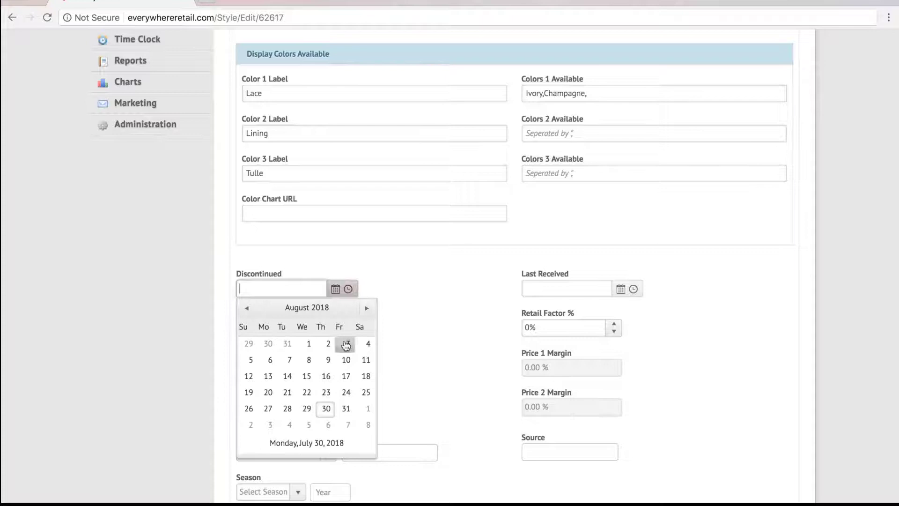
{"action": "left_click", "coordinate": [346, 408]}
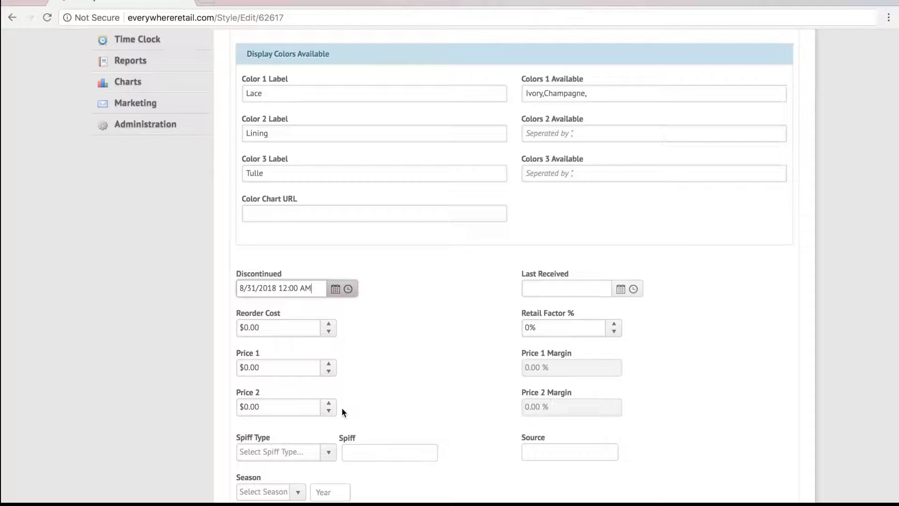
Set the style's reorder cost to $450.00 and its retail factor to 300%
{"action": "scroll", "coordinate": [341, 407], "scroll_direction": "down", "scroll_amount": 1}
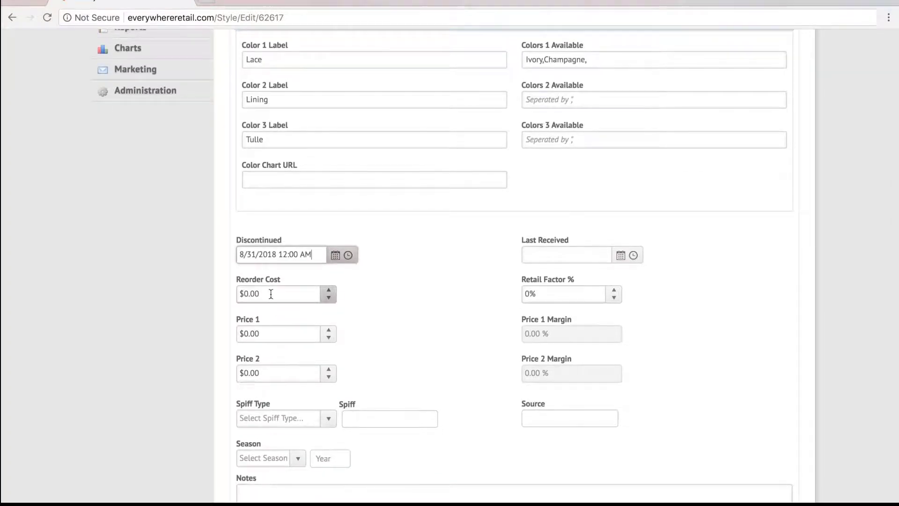
{"action": "left_click", "coordinate": [271, 294]}
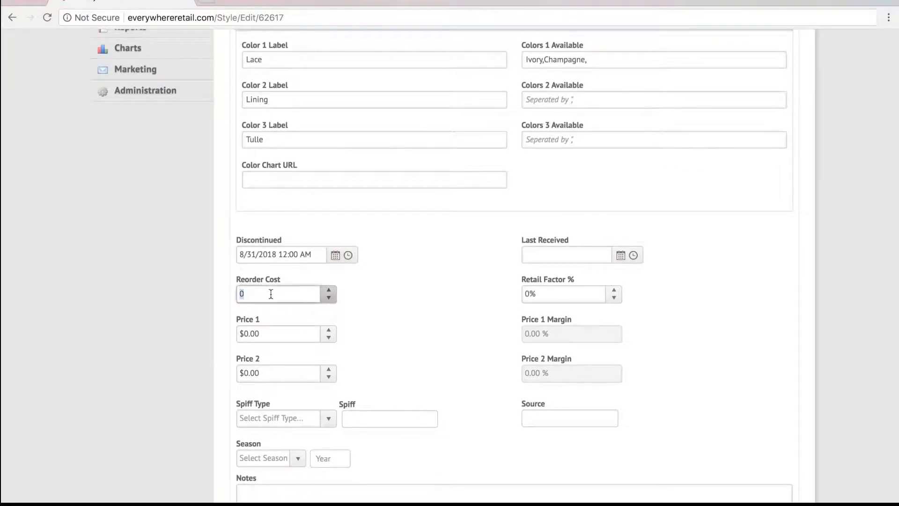
{"action": "type", "text": "450"}
{"action": "key", "text": "Tab"}
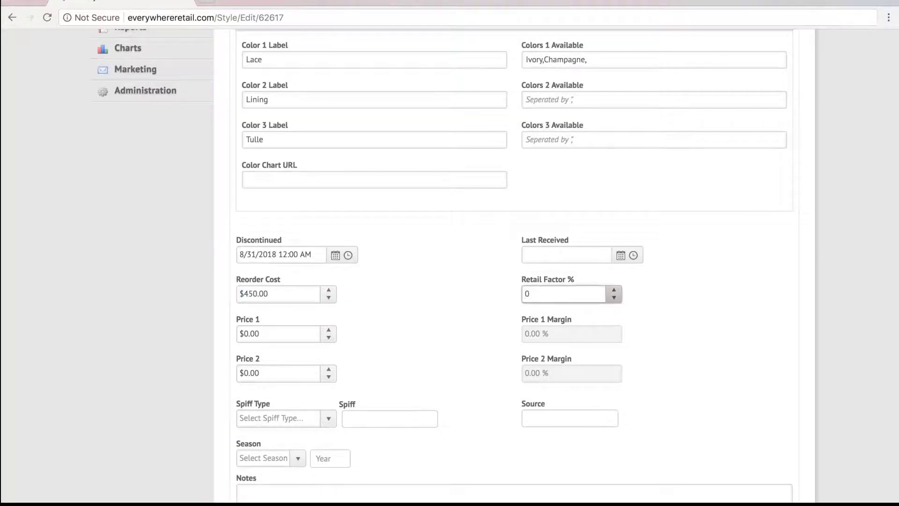
{"action": "double_click", "coordinate": [535, 294]}
{"action": "type", "text": "300"}
{"action": "key", "text": "Tab"}
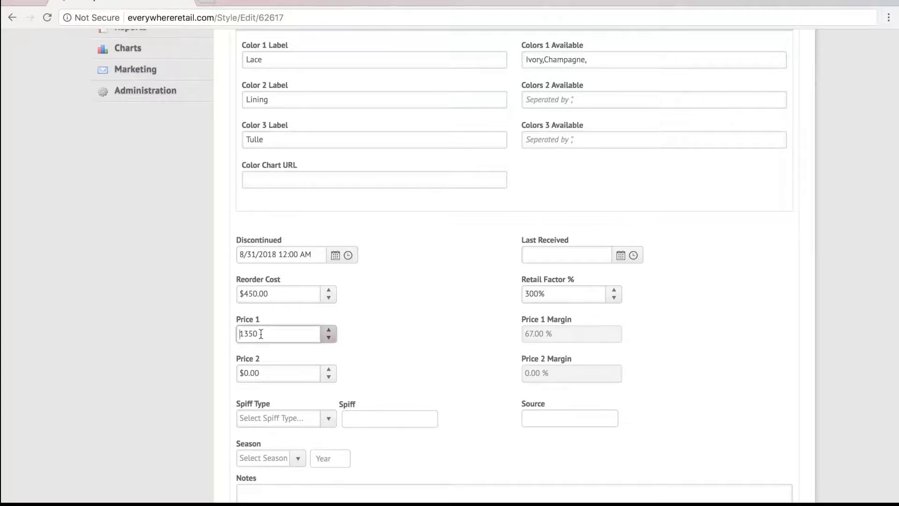
Reset the retail factor to 0% and enter a manual Price 1 of $1,200.00
{"action": "left_click", "coordinate": [549, 292]}
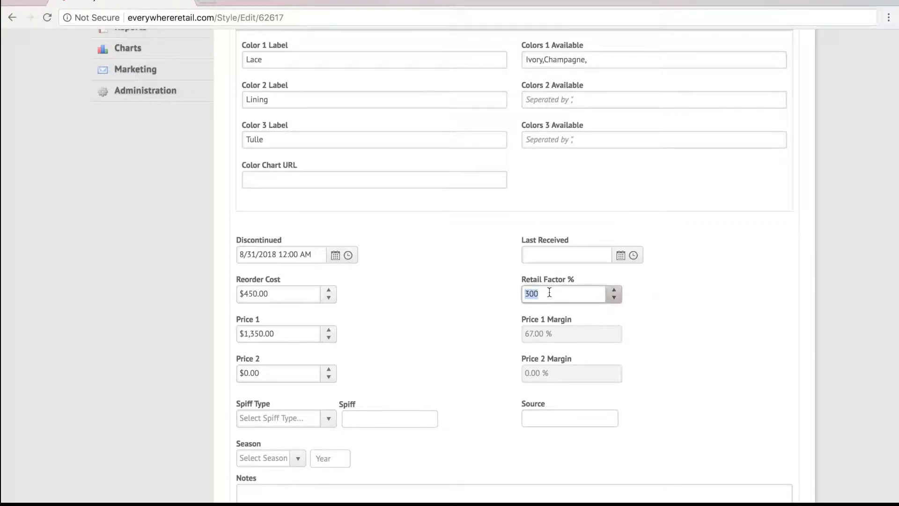
{"action": "type", "text": "0"}
{"action": "key", "text": "Tab"}
{"action": "double_click", "coordinate": [266, 334]}
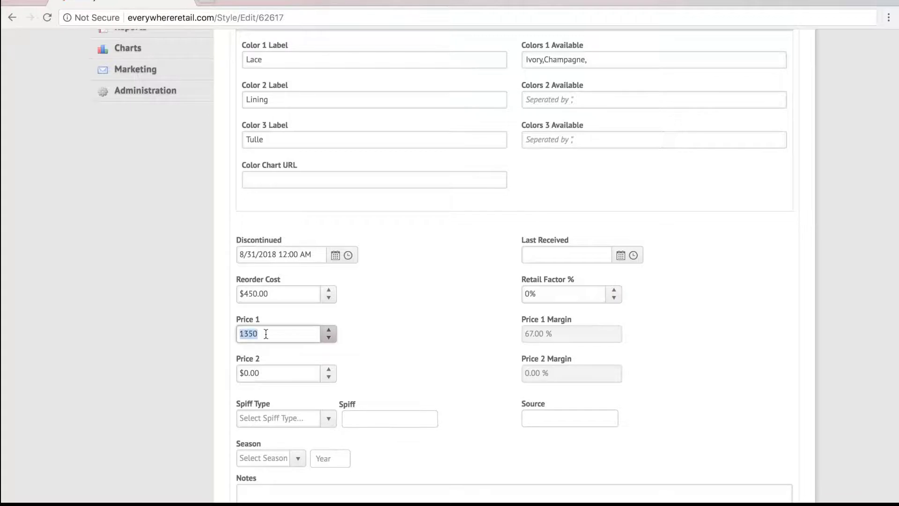
{"action": "type", "text": "1200"}
{"action": "key", "text": "Tab"}
Review the available spiff types for the style without choosing one
{"action": "scroll", "coordinate": [266, 334], "scroll_direction": "down", "scroll_amount": 1}
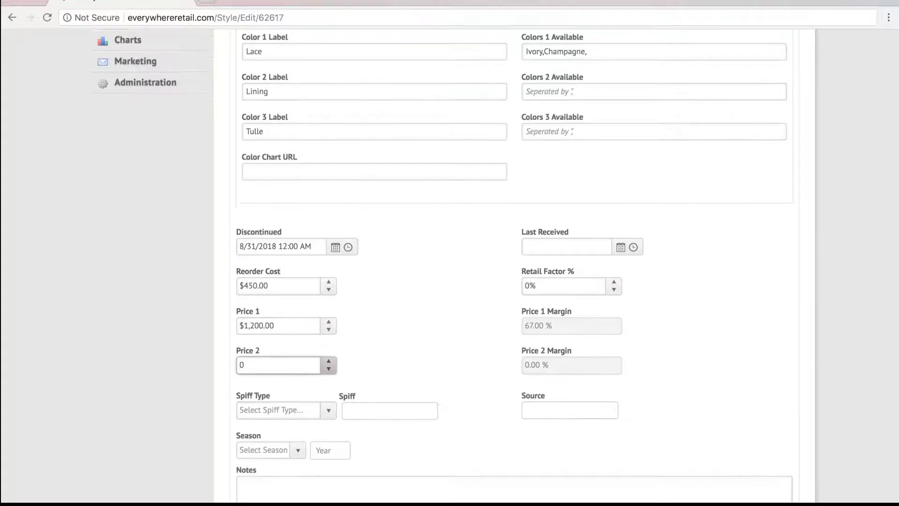
{"action": "scroll", "coordinate": [308, 347], "scroll_direction": "down", "scroll_amount": 2}
{"action": "left_click", "coordinate": [329, 324]}
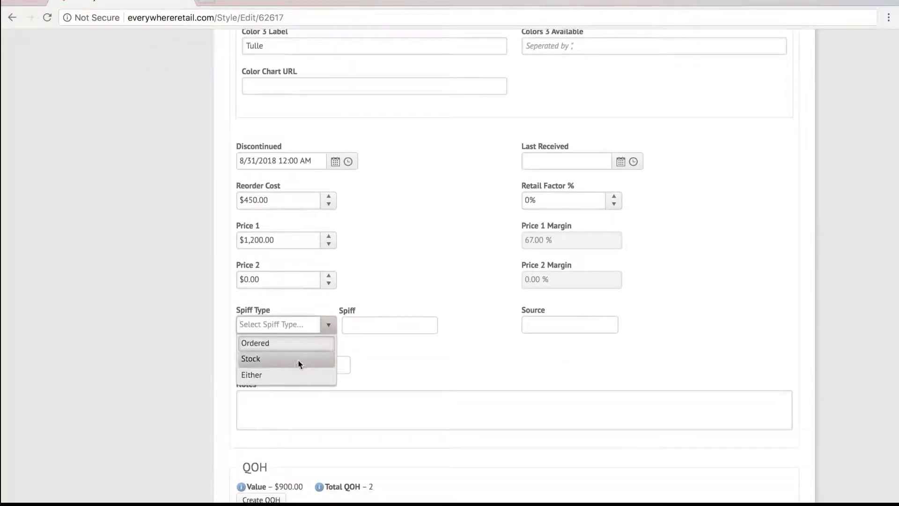
{"action": "left_click", "coordinate": [366, 283]}
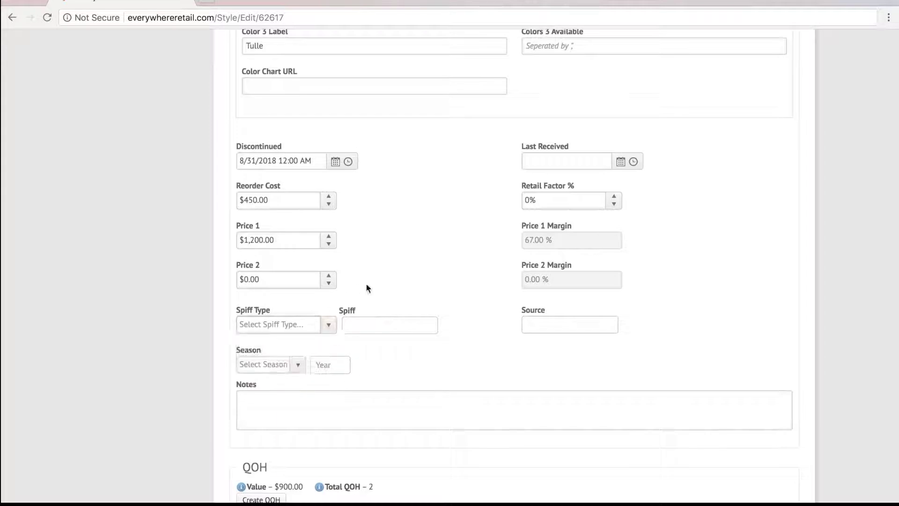
Set the style's season to Summer 2018
{"action": "scroll", "coordinate": [366, 283], "scroll_direction": "down", "scroll_amount": 1}
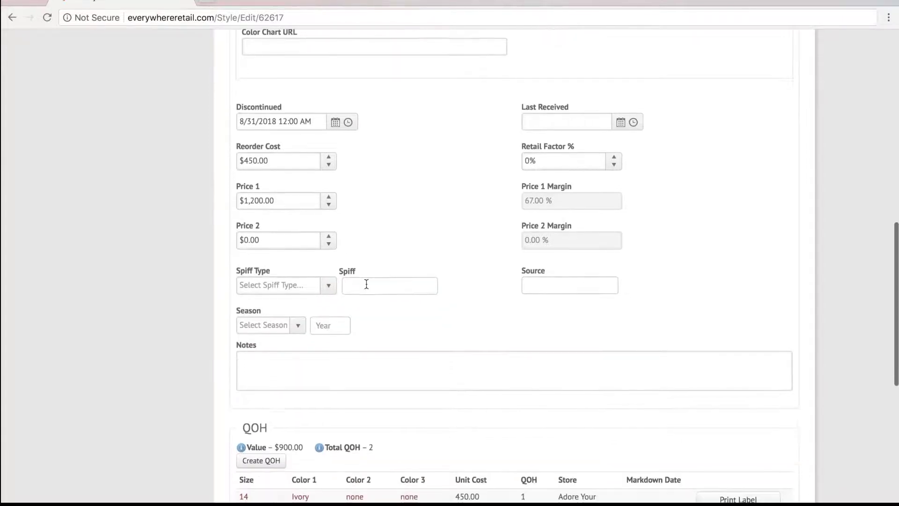
{"action": "left_click", "coordinate": [297, 325]}
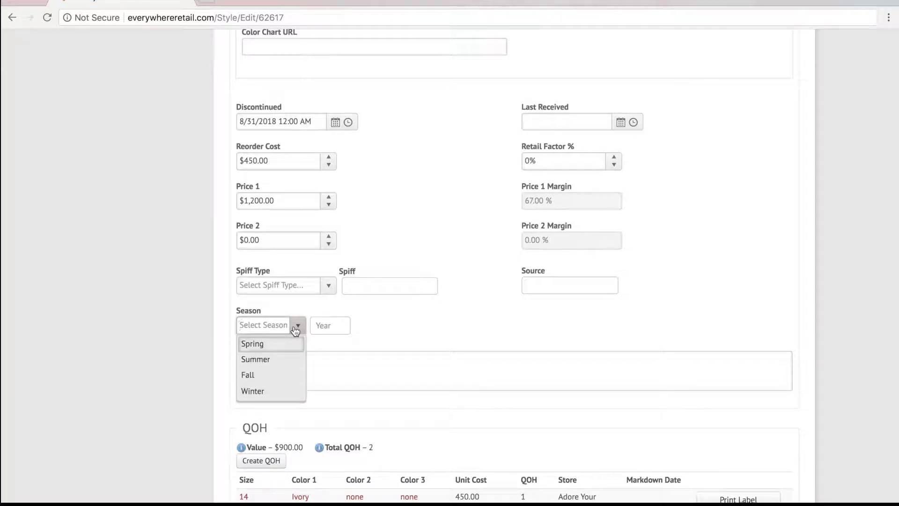
{"action": "left_click", "coordinate": [285, 357]}
{"action": "key", "text": "Tab"}
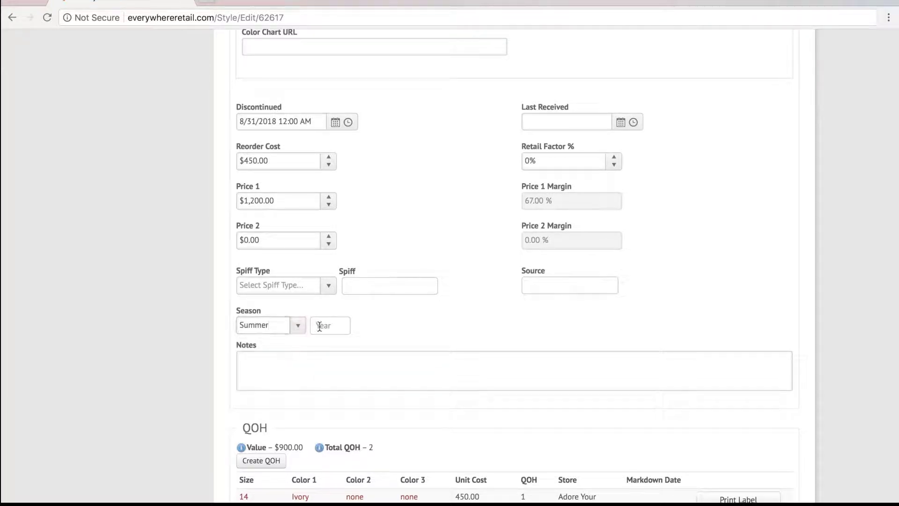
{"action": "type", "text": "2018"}
{"action": "key", "text": "Tab"}
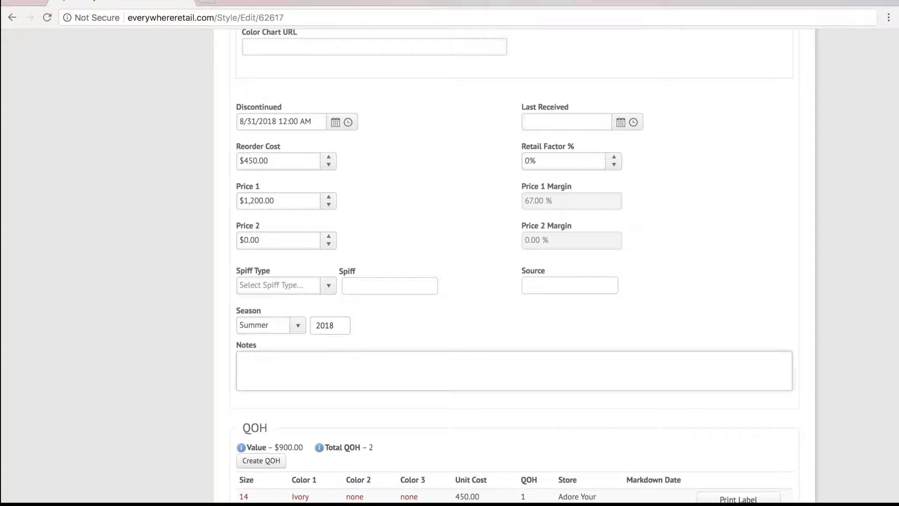
Examine the style's QOH, image URL and photograph sections, and cancel editing the style
{"action": "scroll", "coordinate": [515, 262], "scroll_direction": "down", "scroll_amount": 5}
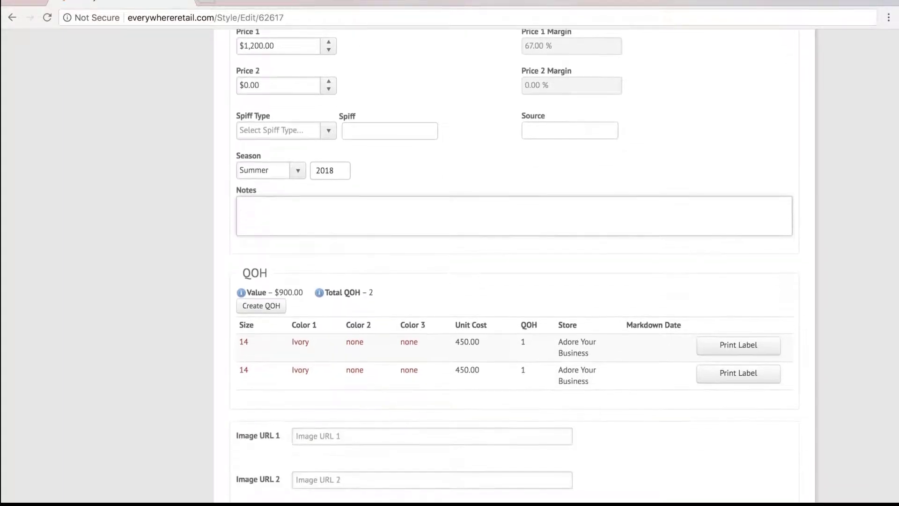
{"action": "scroll", "coordinate": [515, 262], "scroll_direction": "down", "scroll_amount": 2}
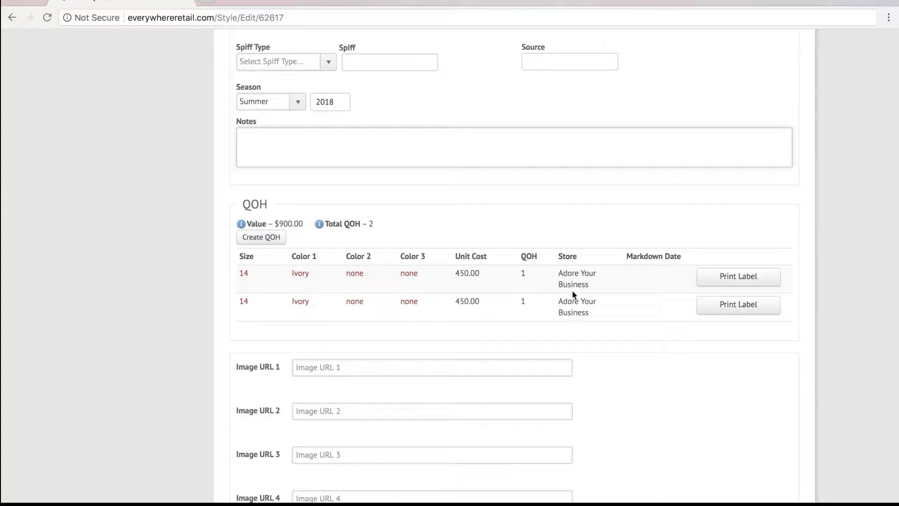
{"action": "scroll", "coordinate": [505, 370], "scroll_direction": "down", "scroll_amount": 1}
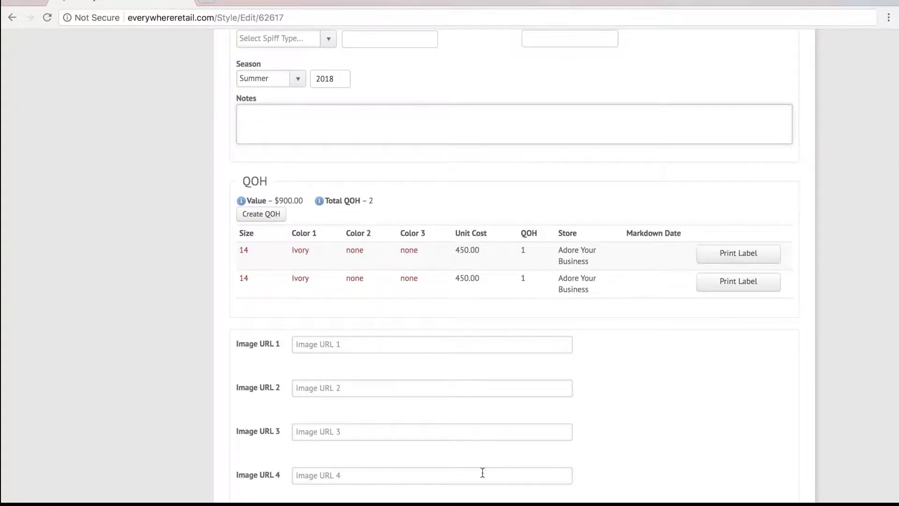
{"action": "scroll", "coordinate": [483, 473], "scroll_direction": "down", "scroll_amount": 3}
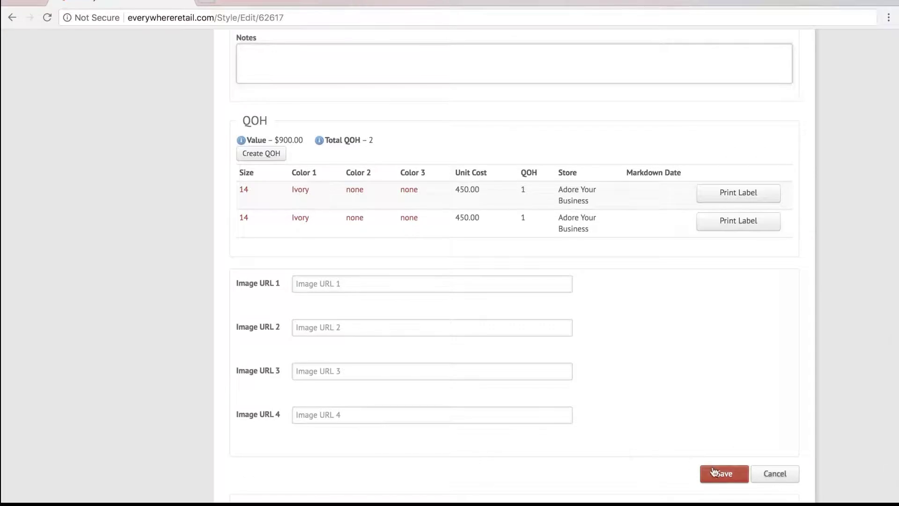
{"action": "scroll", "coordinate": [546, 462], "scroll_direction": "down", "scroll_amount": 5}
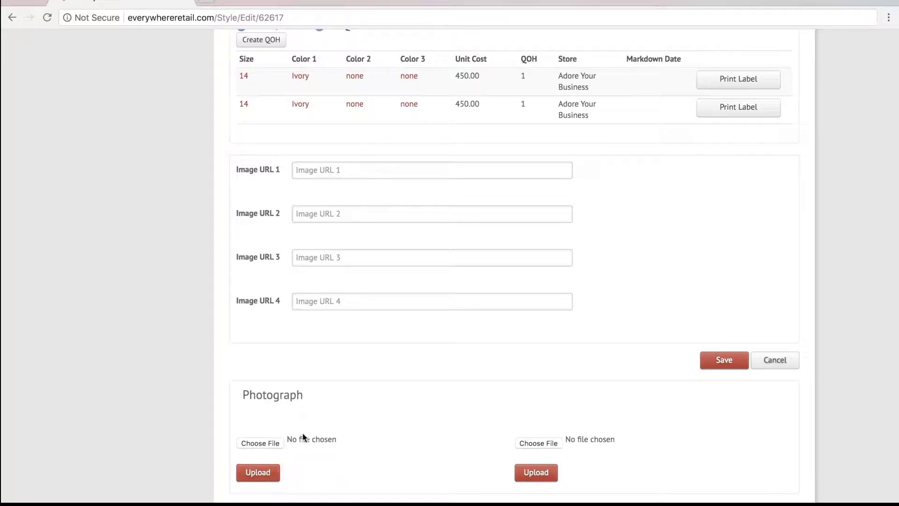
{"action": "left_click", "coordinate": [724, 359]}
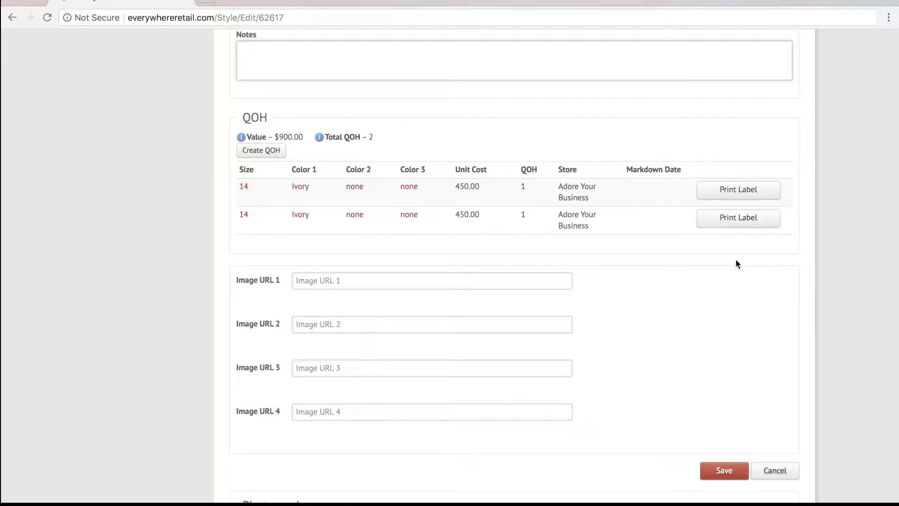
{"action": "left_click", "coordinate": [774, 471]}
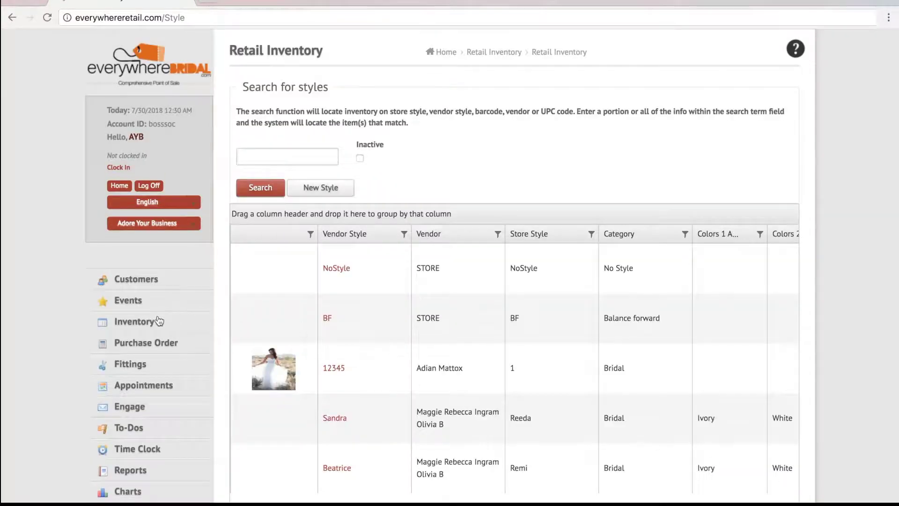
Open Fast Add & Inventory Import in the Retail Inventory area
{"action": "left_click", "coordinate": [140, 323]}
{"action": "left_click", "coordinate": [148, 340]}
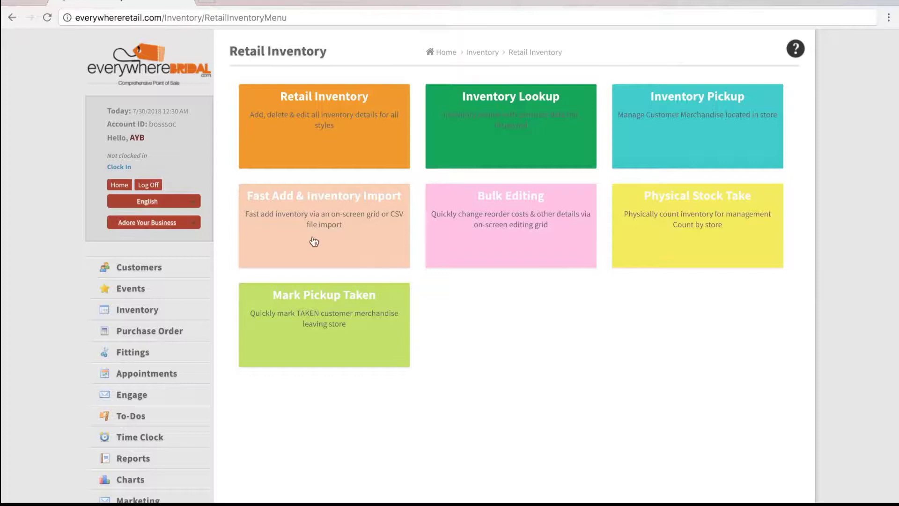
{"action": "left_click", "coordinate": [314, 241]}
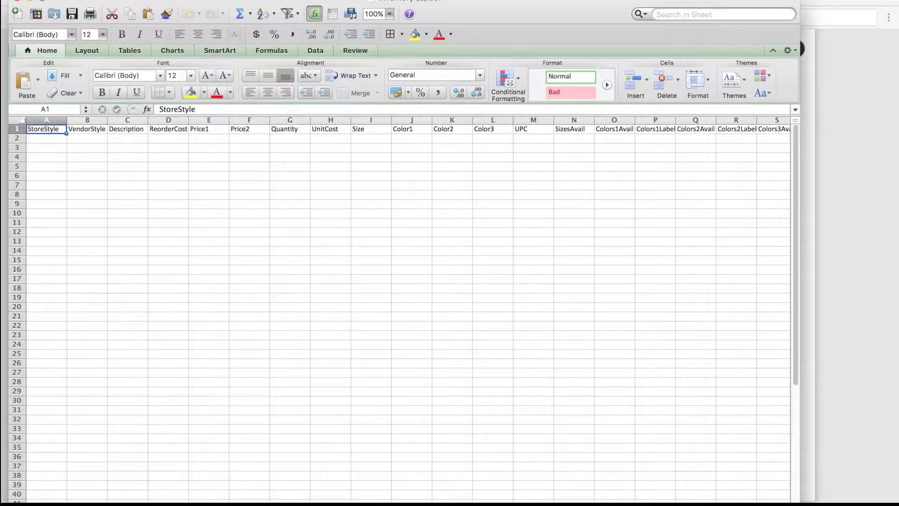
Try to save the inventory template workbook in its current file format, and cancel at the compatibility prompt
{"action": "left_click", "coordinate": [50, 140]}
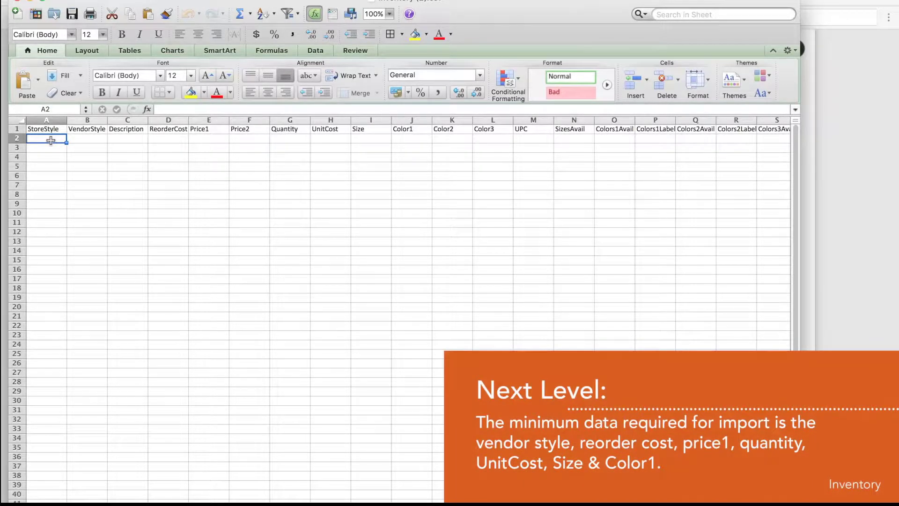
{"action": "left_click", "coordinate": [76, 2]}
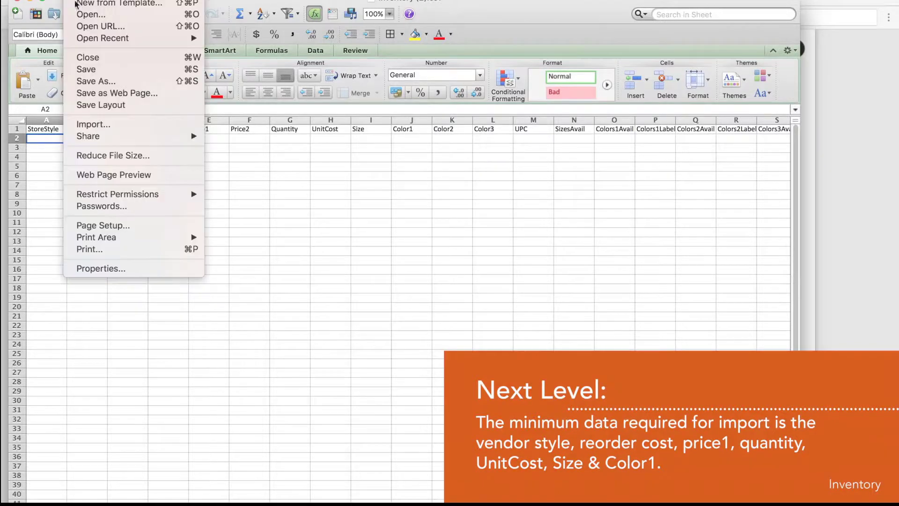
{"action": "left_click", "coordinate": [100, 71]}
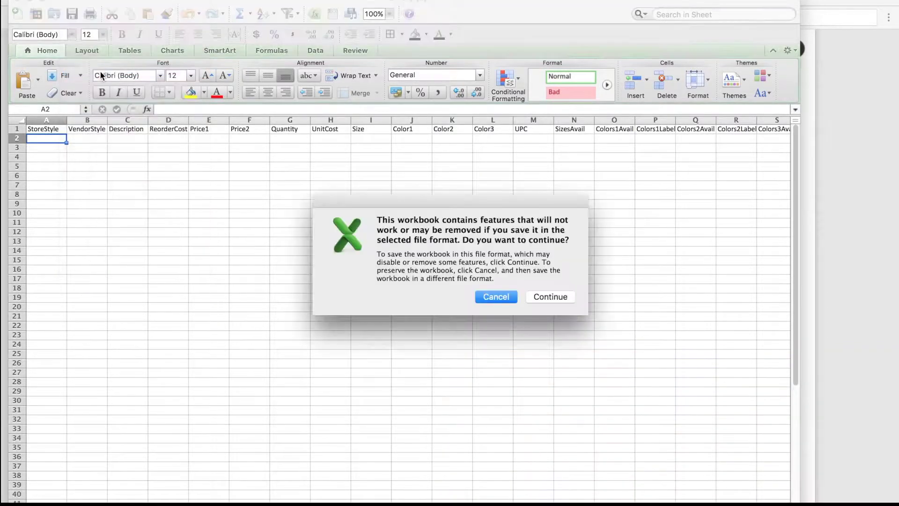
{"action": "left_click", "coordinate": [497, 296]}
Switch back to the Inventory Import page in the browser and set the vendor to STORE and the category to Bridal
{"action": "left_click", "coordinate": [847, 241]}
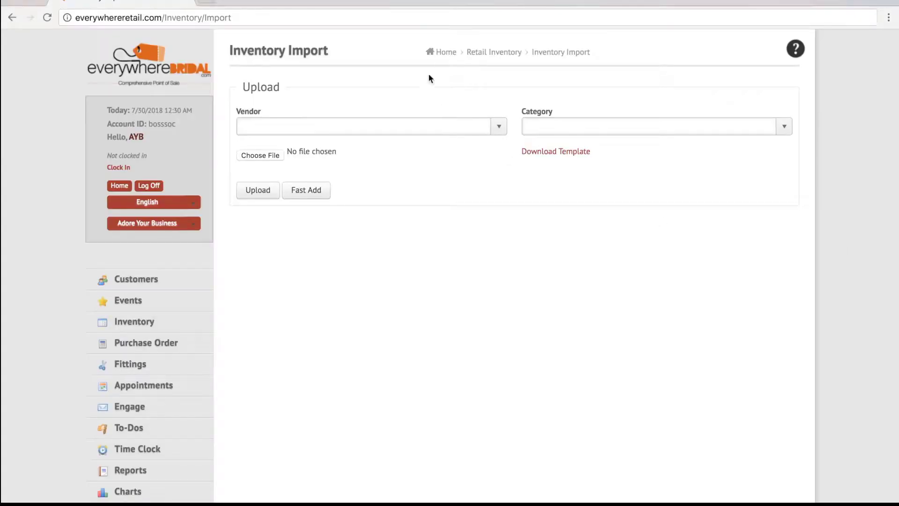
{"action": "left_click", "coordinate": [498, 127]}
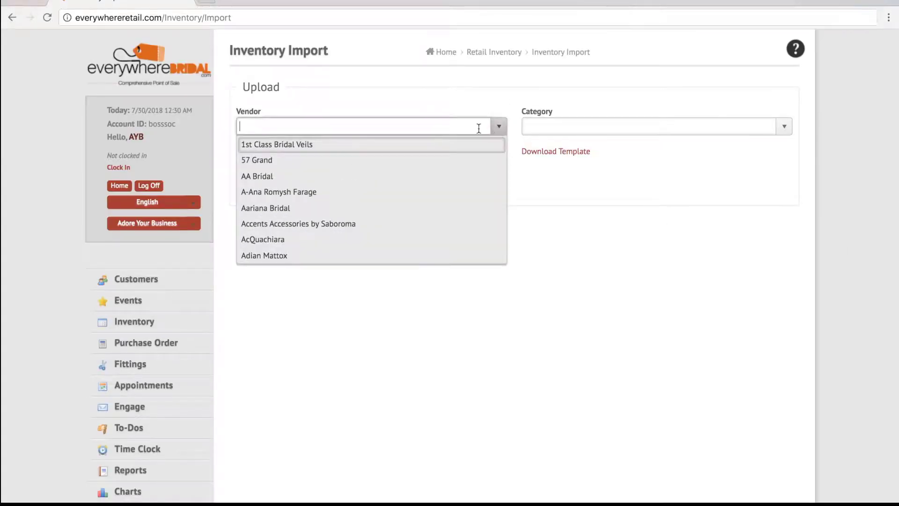
{"action": "type", "text": "store"}
{"action": "left_click", "coordinate": [411, 143]}
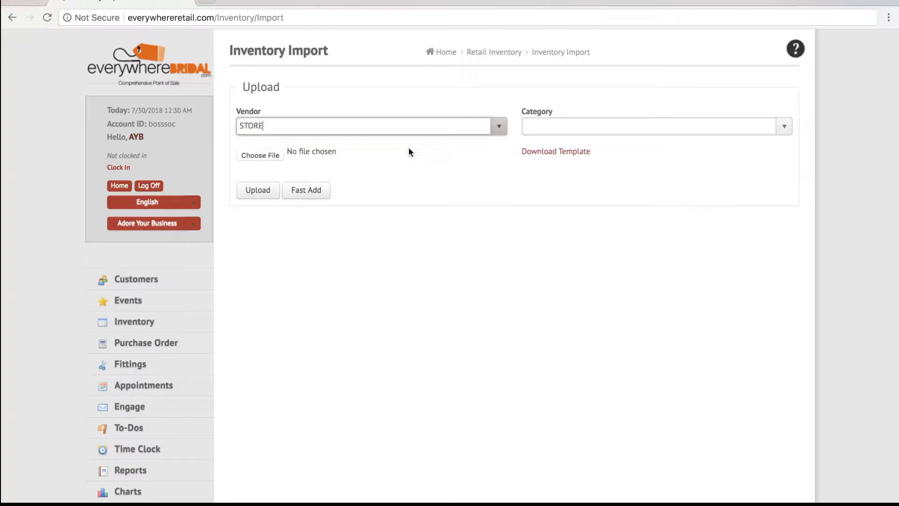
{"action": "left_click", "coordinate": [700, 125]}
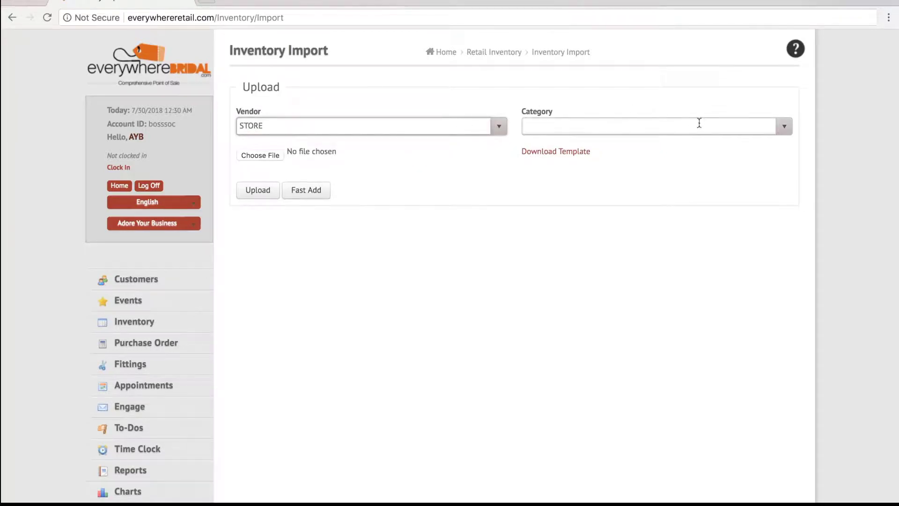
{"action": "left_click", "coordinate": [785, 127]}
{"action": "type", "text": "bridal"}
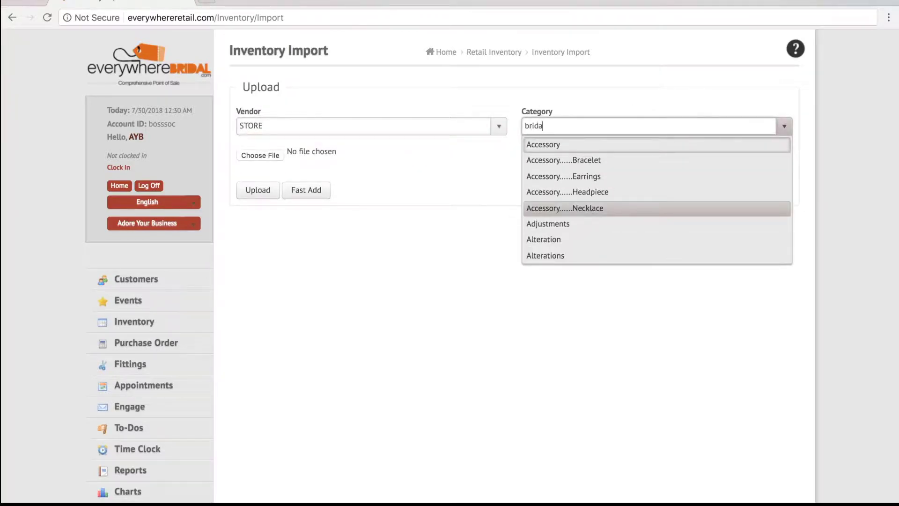
{"action": "key", "text": "Return"}
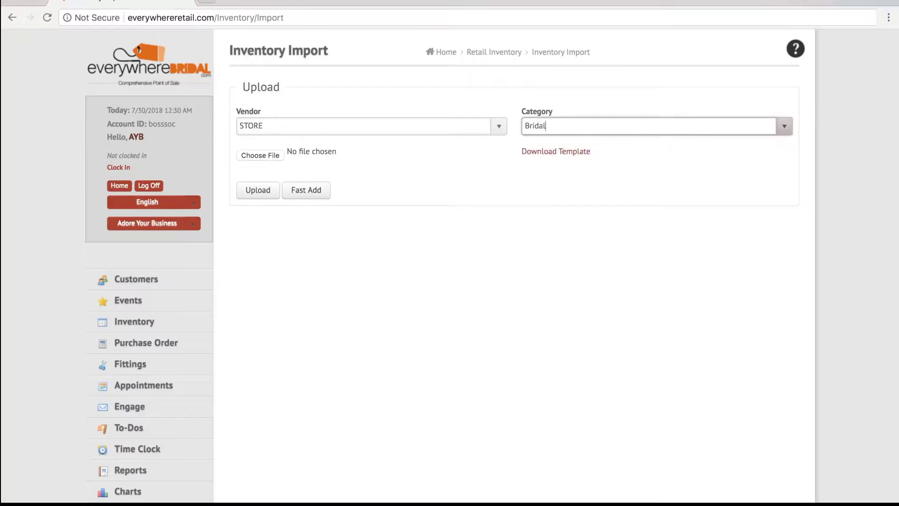
Look through the Desktop files available for the inventory upload without choosing one
{"action": "left_click", "coordinate": [260, 154]}
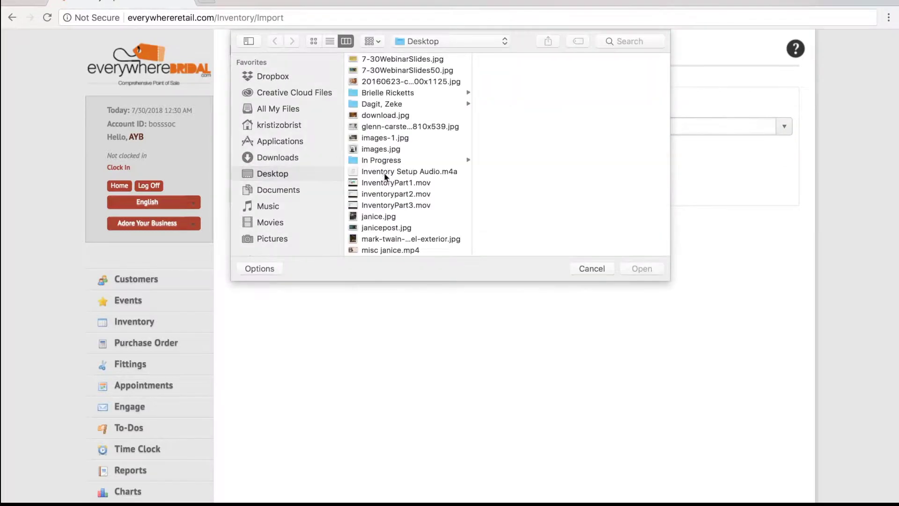
{"action": "left_click", "coordinate": [592, 268]}
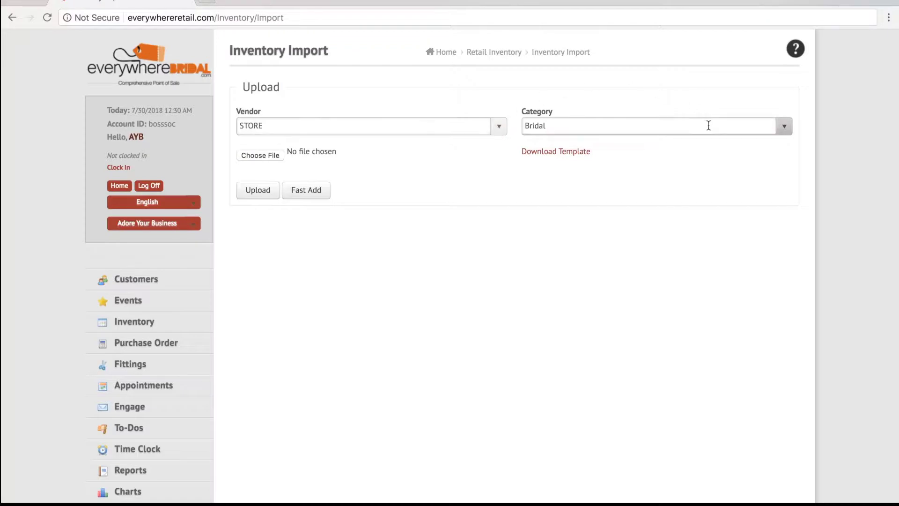
Open Fast Add for the chosen vendor and category and examine the entry grid's columns from Store Style through Colors 2 Available
{"action": "left_click", "coordinate": [322, 191]}
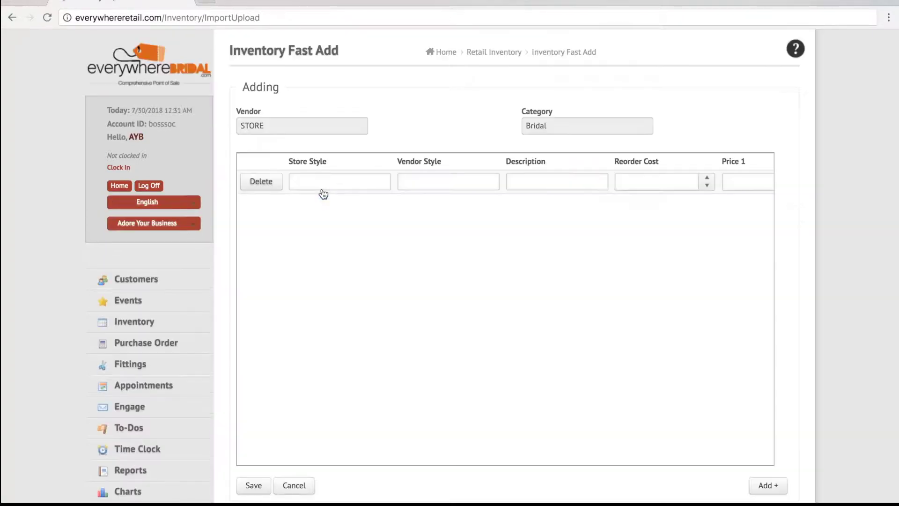
{"action": "scroll", "coordinate": [322, 190], "scroll_direction": "right", "scroll_amount": 5}
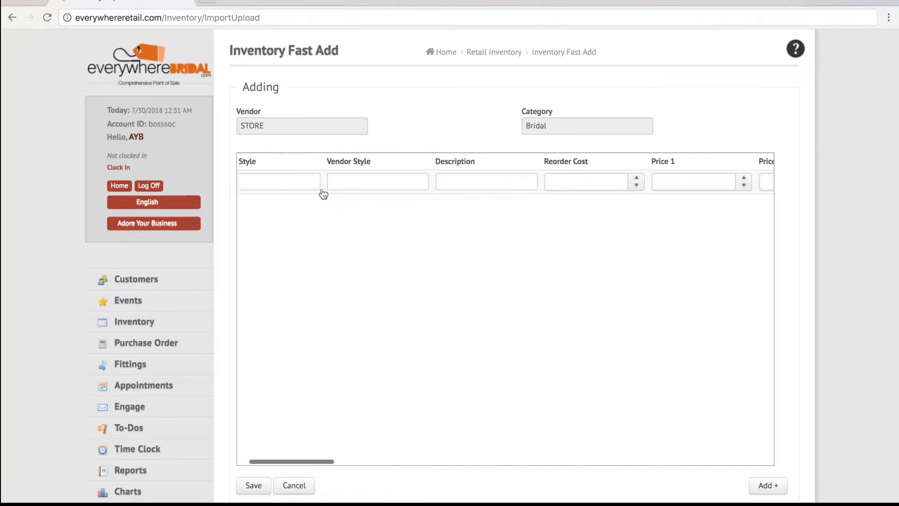
{"action": "right_click", "coordinate": [322, 188]}
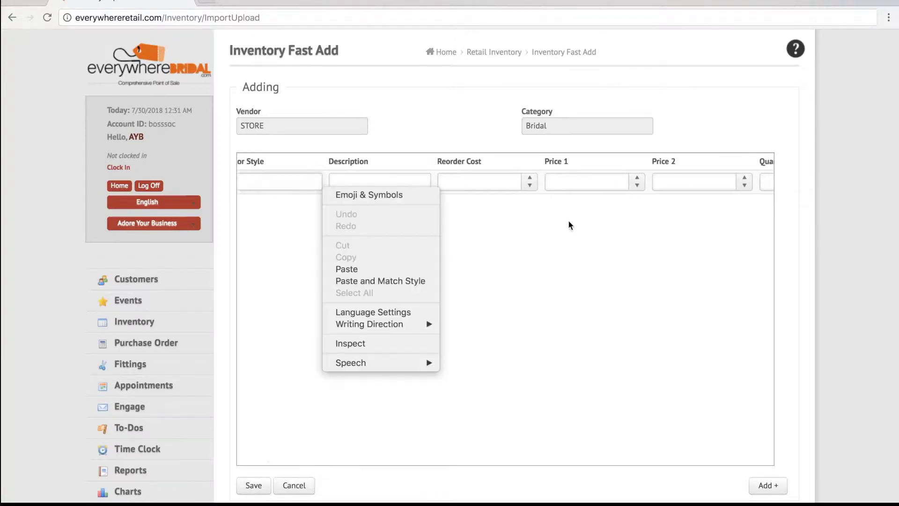
{"action": "left_click", "coordinate": [562, 180]}
{"action": "scroll", "coordinate": [563, 180], "scroll_direction": "right", "scroll_amount": 6}
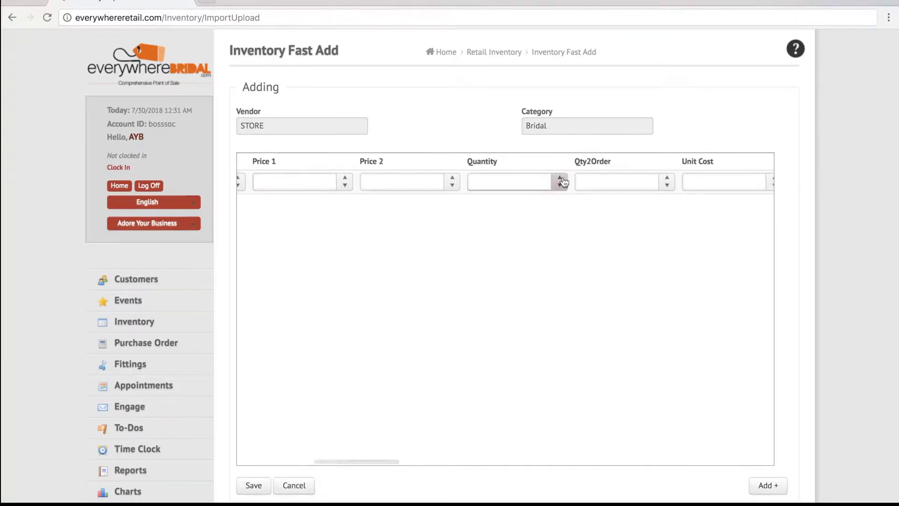
{"action": "scroll", "coordinate": [563, 177], "scroll_direction": "right", "scroll_amount": 5}
{"action": "scroll", "coordinate": [563, 178], "scroll_direction": "right", "scroll_amount": 5}
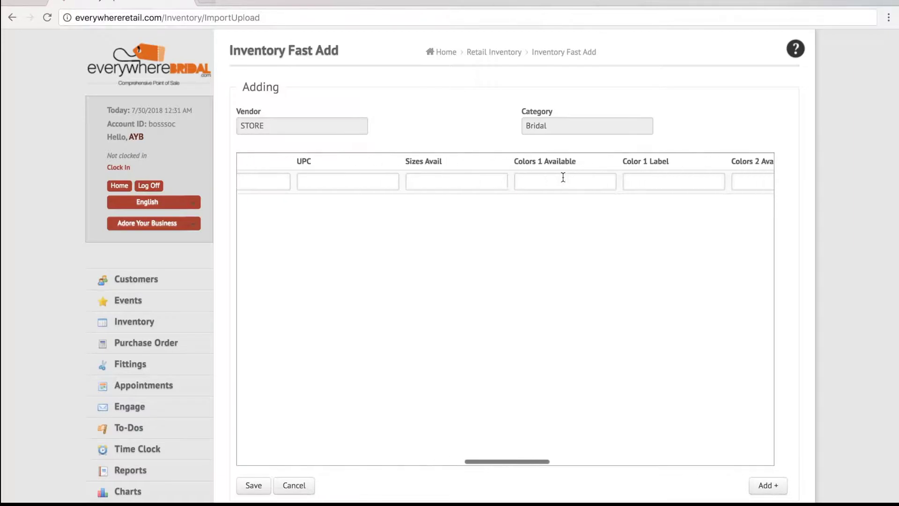
{"action": "scroll", "coordinate": [575, 352], "scroll_direction": "down", "scroll_amount": 2}
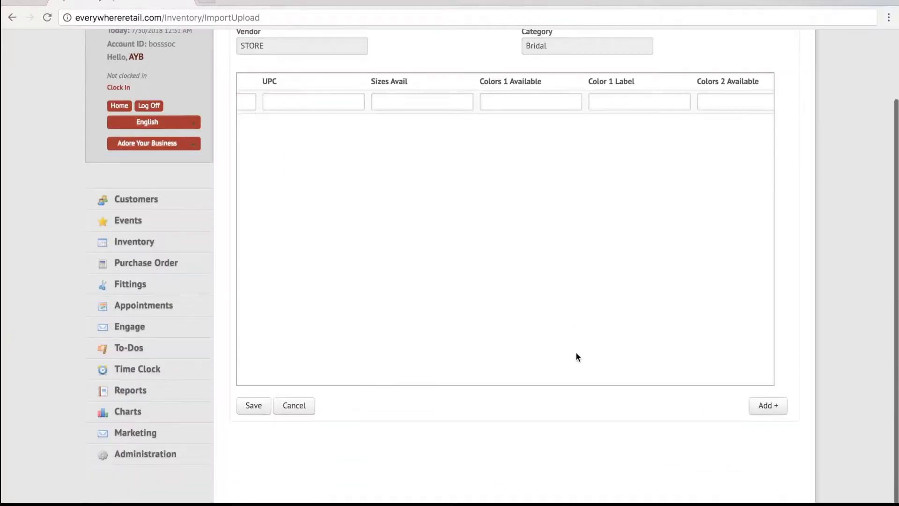
Add four blank rows to the Fast Add grid, and cancel the entry without saving
{"action": "left_click", "coordinate": [775, 406]}
{"action": "scroll", "coordinate": [533, 307], "scroll_direction": "left", "scroll_amount": 10}
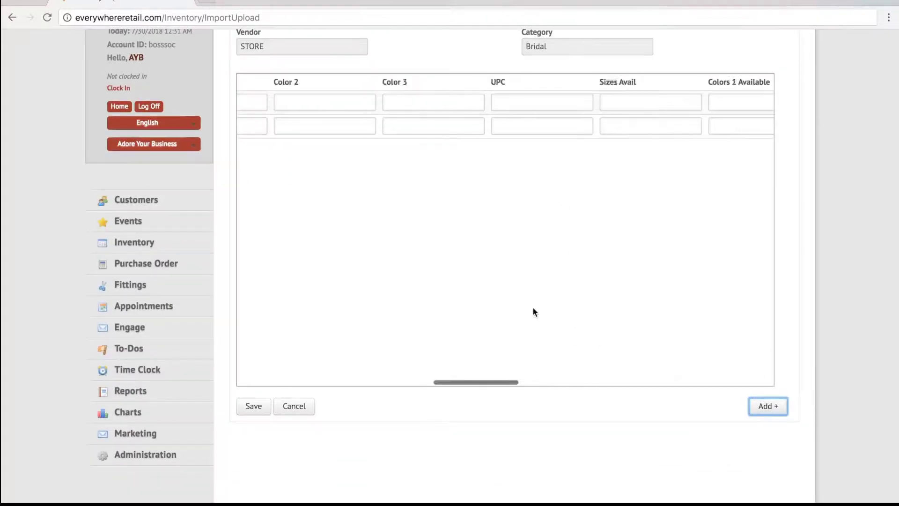
{"action": "left_click", "coordinate": [773, 411]}
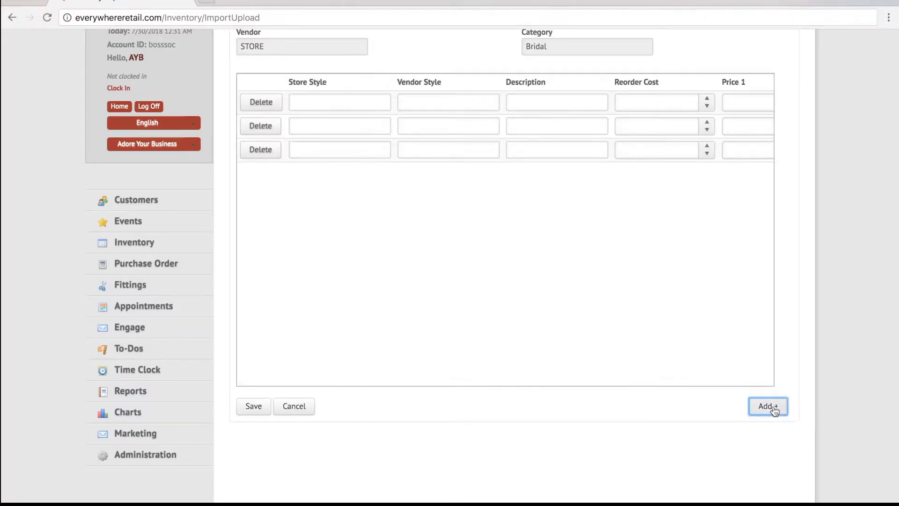
{"action": "left_click", "coordinate": [775, 410]}
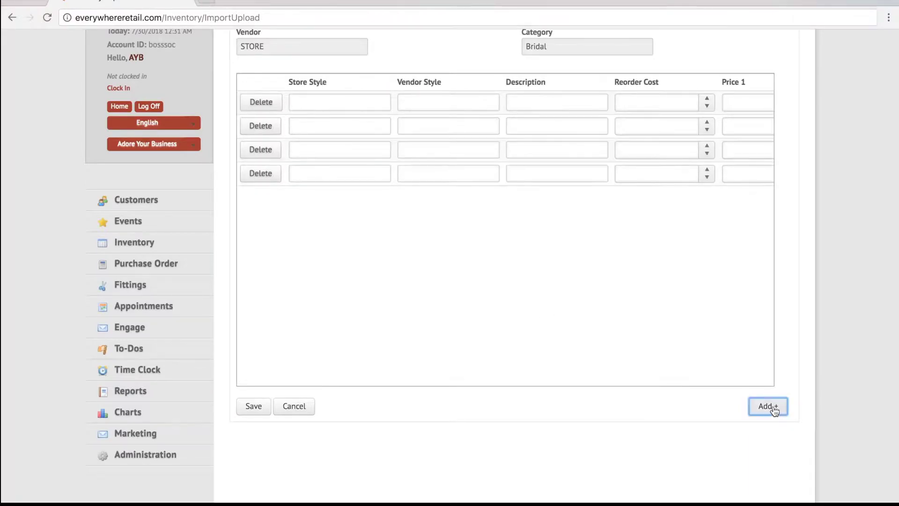
{"action": "left_click", "coordinate": [775, 410]}
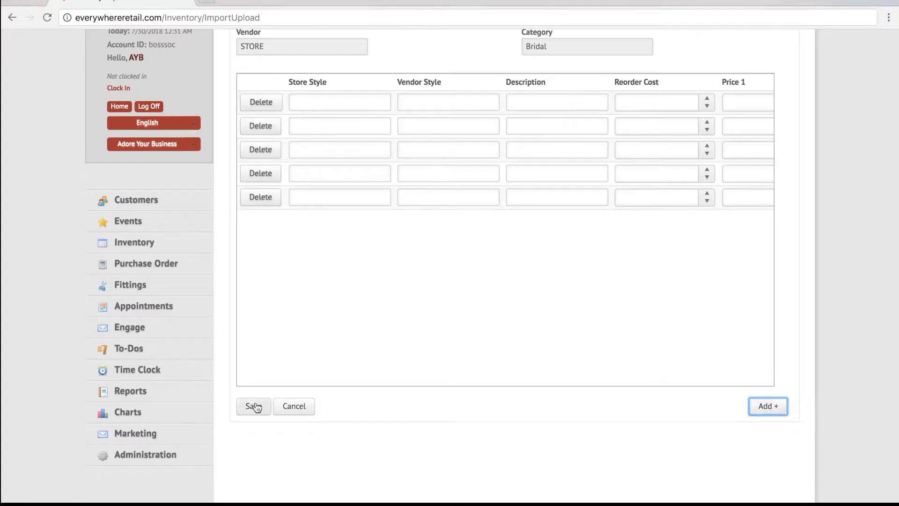
{"action": "left_click", "coordinate": [295, 407]}
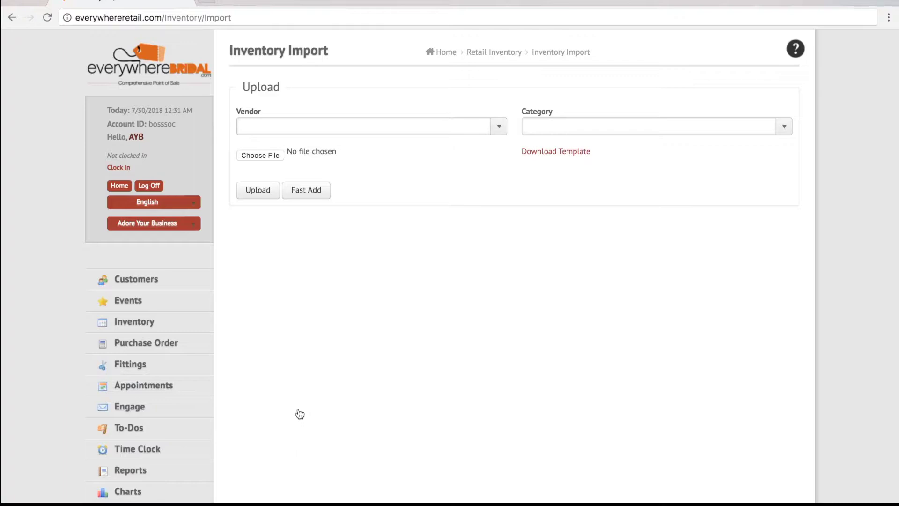
Open the Retail Inventory area
{"action": "left_click", "coordinate": [141, 322]}
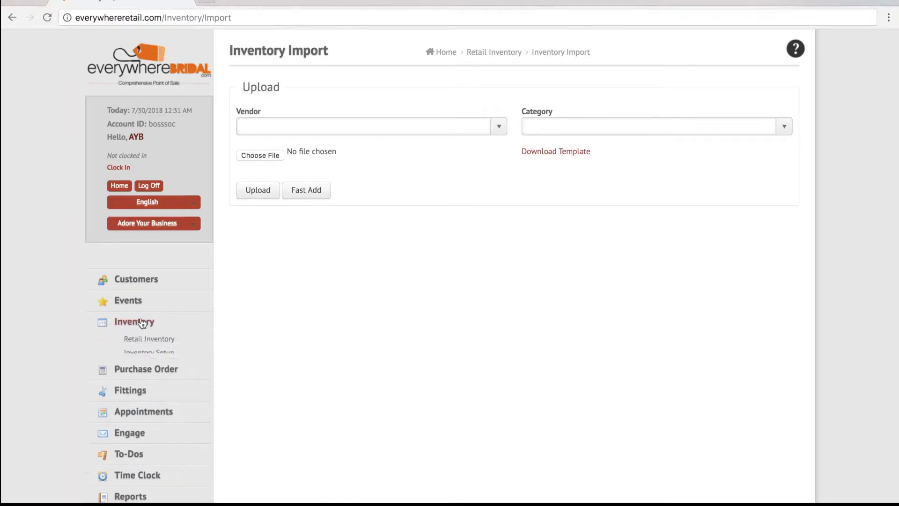
{"action": "left_click", "coordinate": [157, 339]}
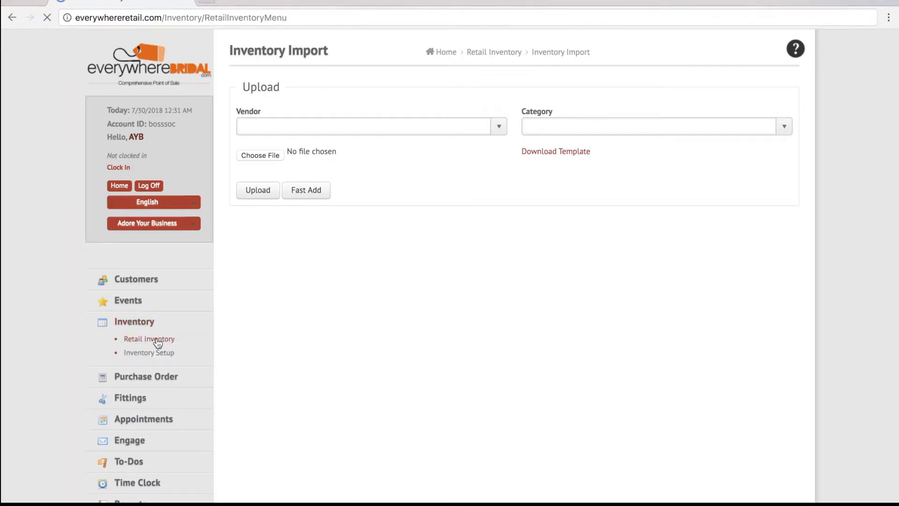